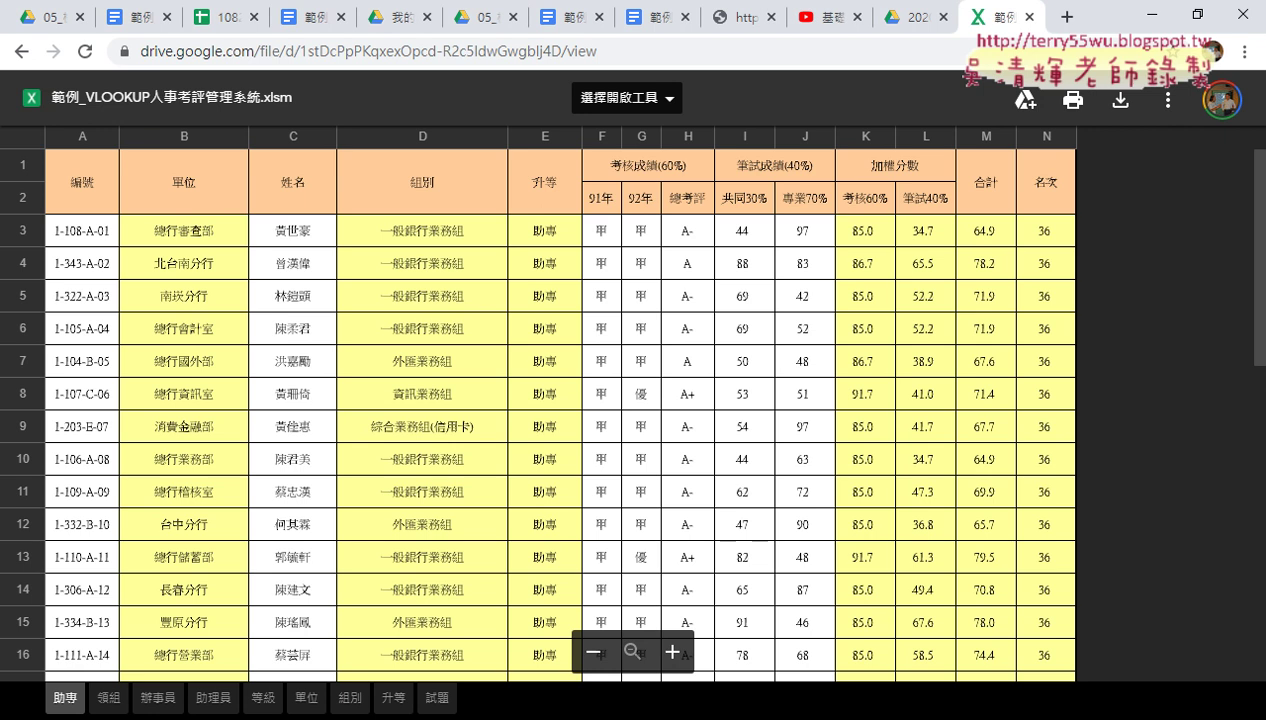
Open 範例_VLOOKUP飯店管理.xlsx from File Explorer, declining the prompt, and show its Bill List sheet.
{"action": "mouse_move", "coordinate": [265, 705]}
{"action": "left_click", "coordinate": [181, 684]}
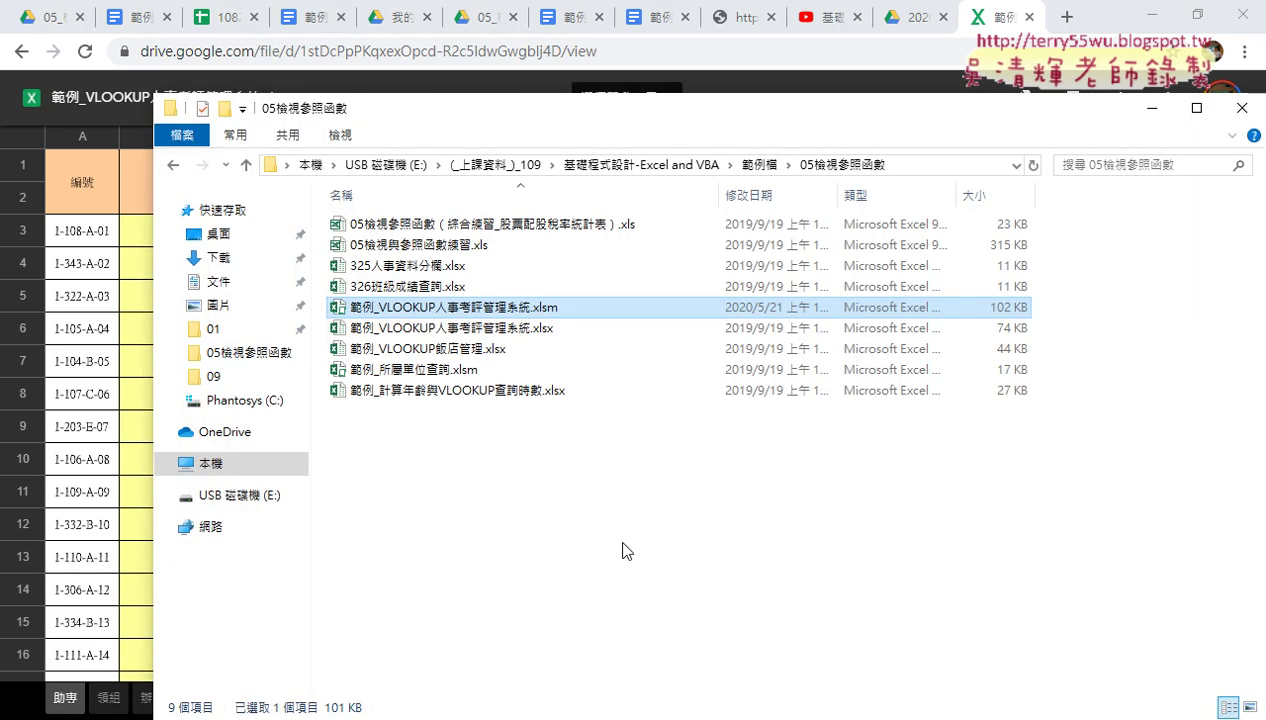
{"action": "left_click", "coordinate": [466, 352]}
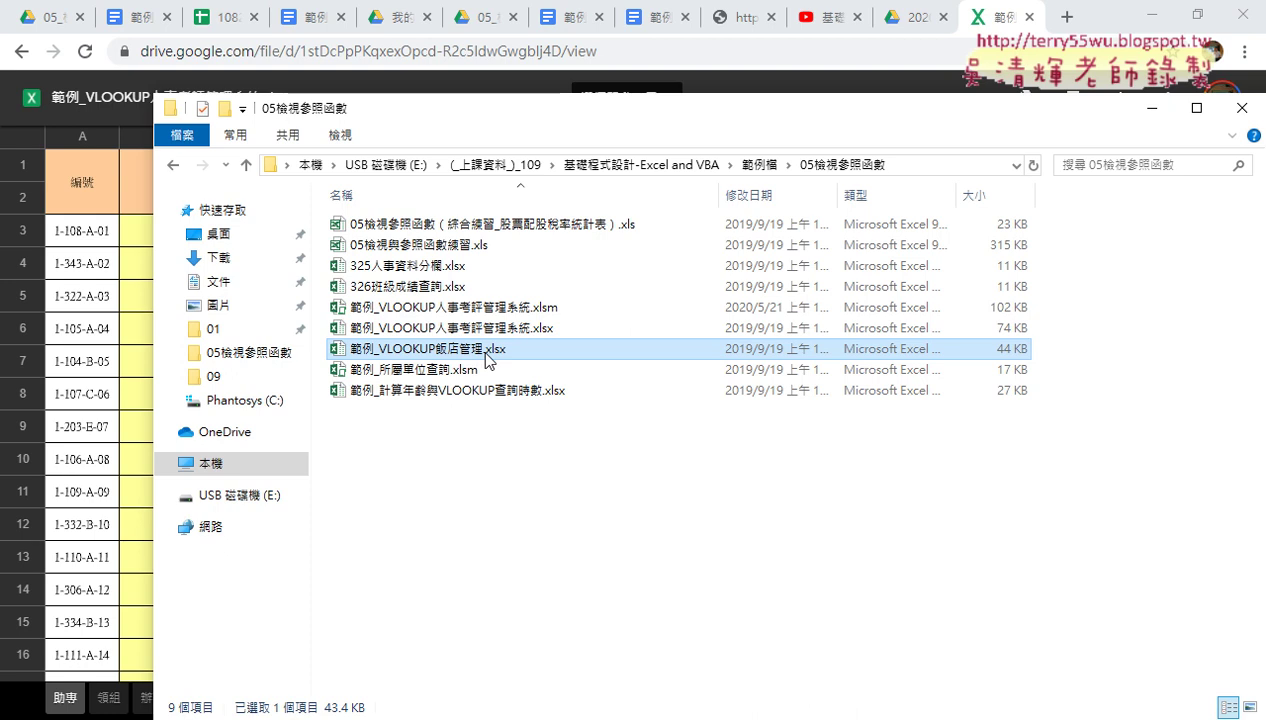
{"action": "double_click", "coordinate": [486, 353]}
{"action": "left_click", "coordinate": [682, 422]}
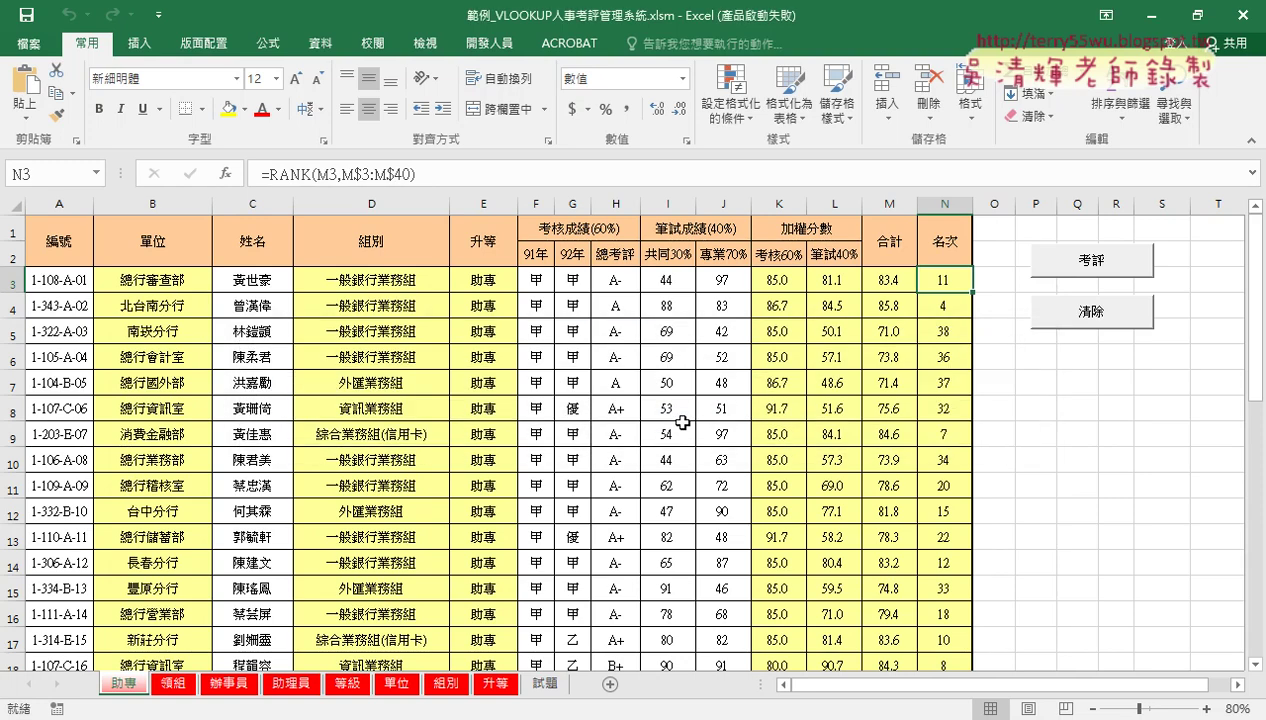
{"action": "left_click", "coordinate": [239, 683]}
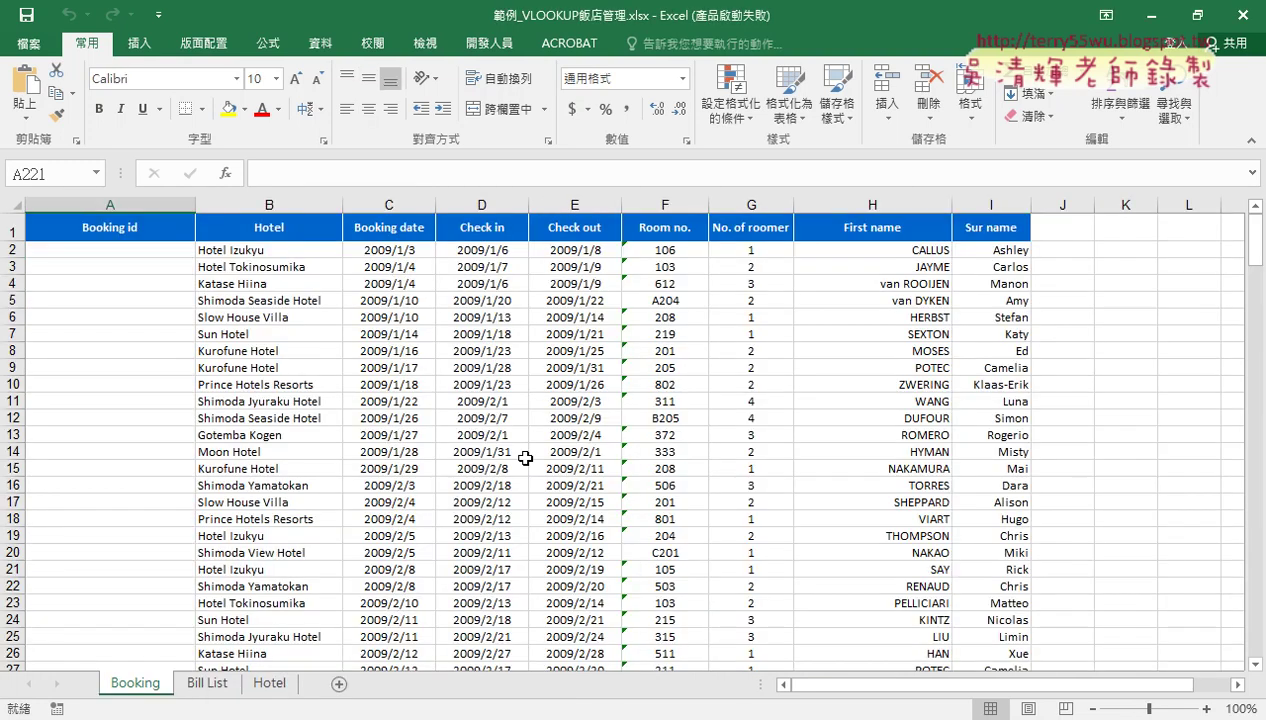
{"action": "left_click", "coordinate": [208, 683]}
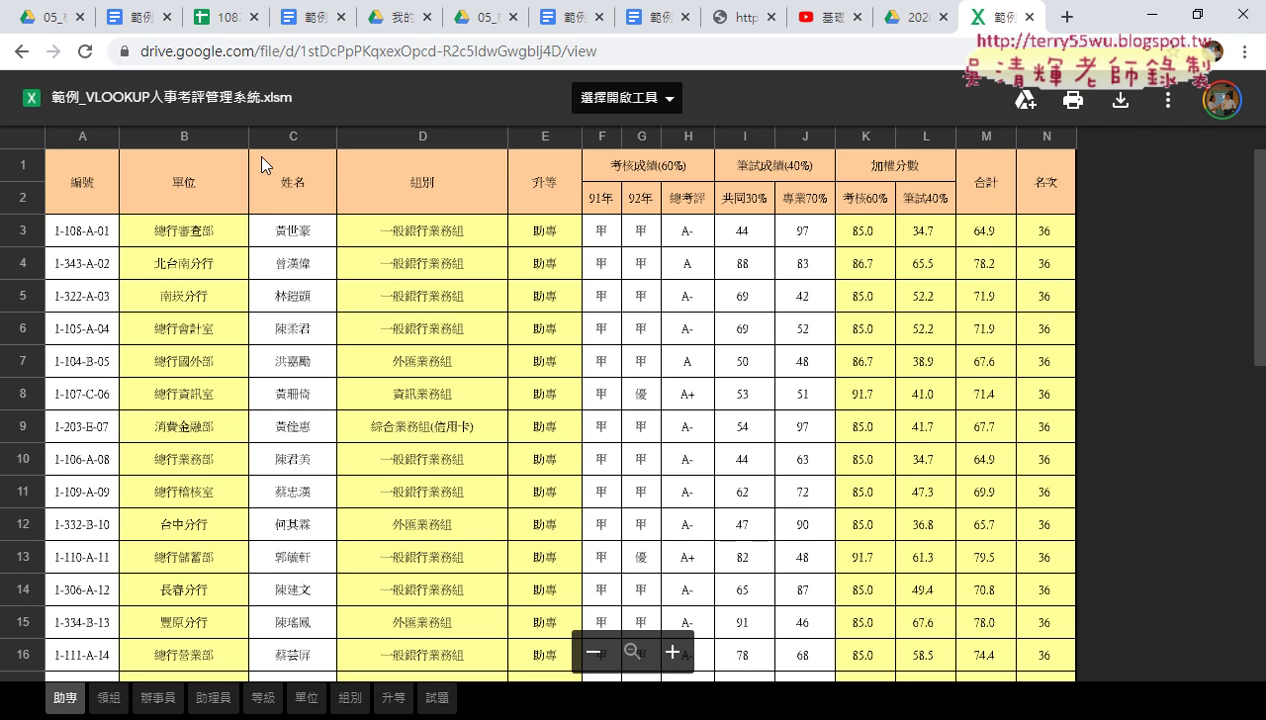
Return to the Drive course folder and open the 範例_VLOOKUP飯店管理 Google Doc.
{"action": "left_click", "coordinate": [45, 17]}
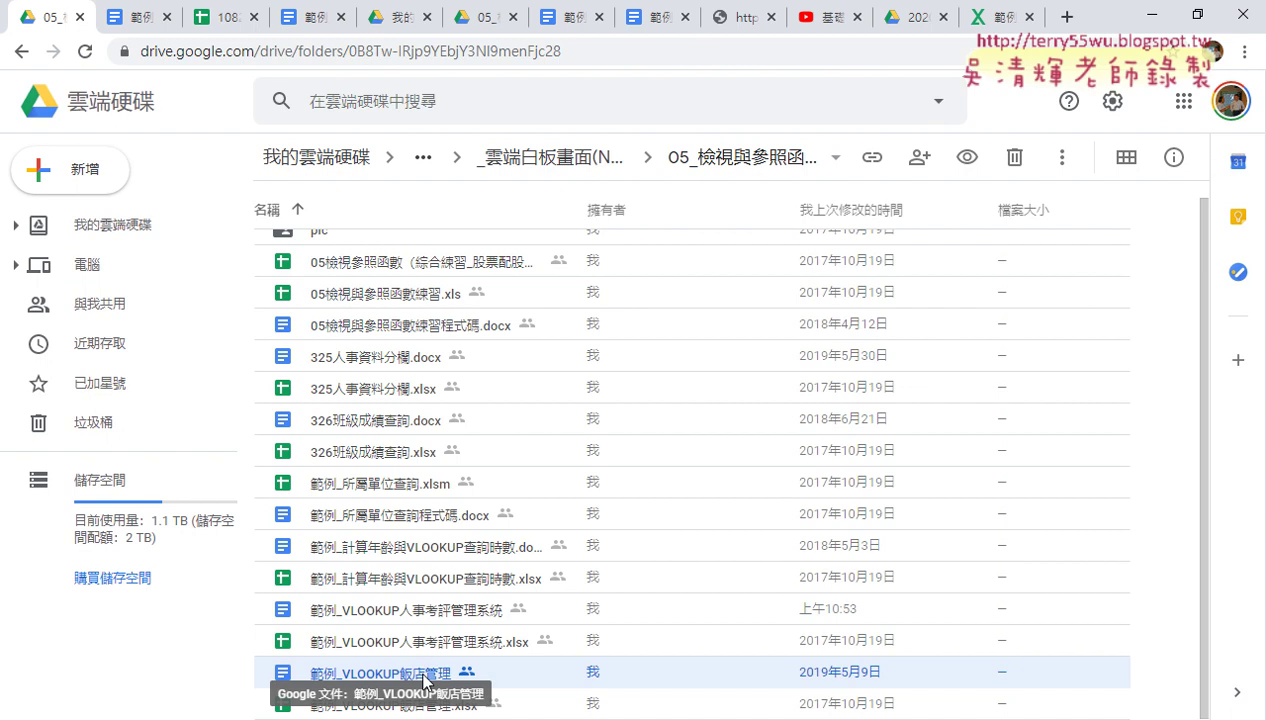
{"action": "double_click", "coordinate": [427, 680]}
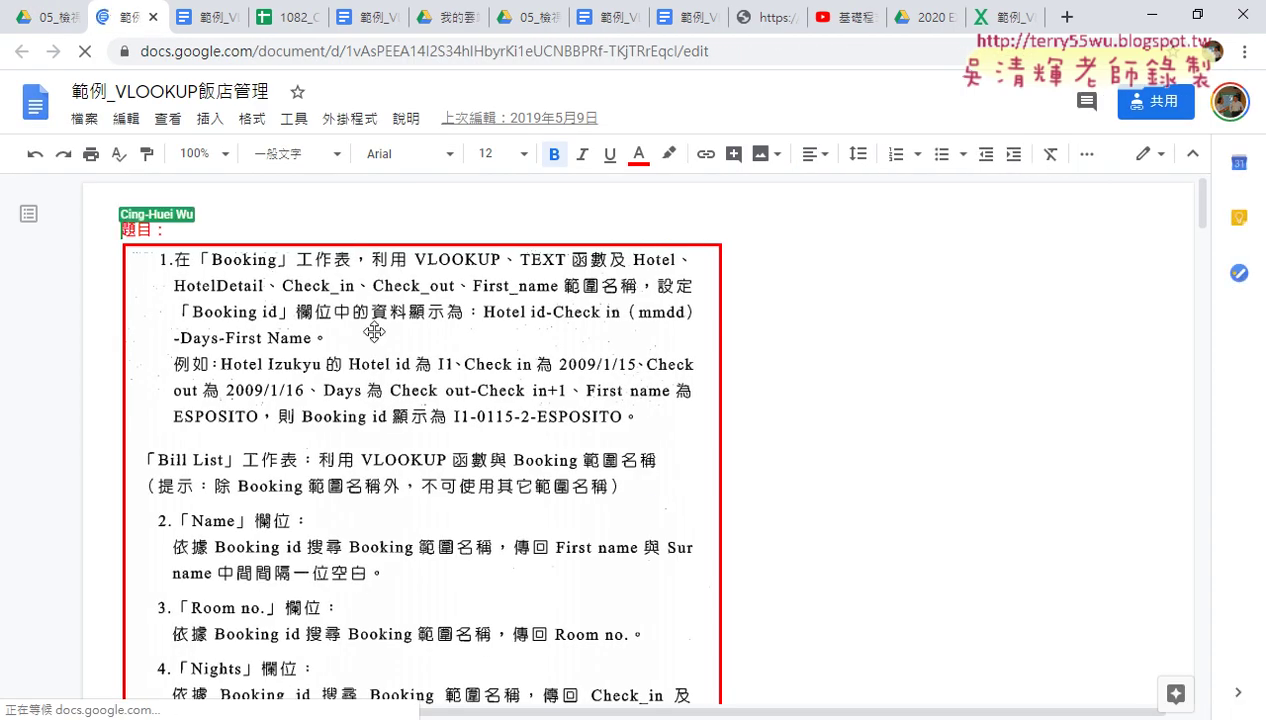
Scroll down through the red-boxed exercise instructions for the Booking id and Bill List columns.
{"action": "scroll", "coordinate": [465, 376], "scroll_direction": "down", "scroll_amount": 1}
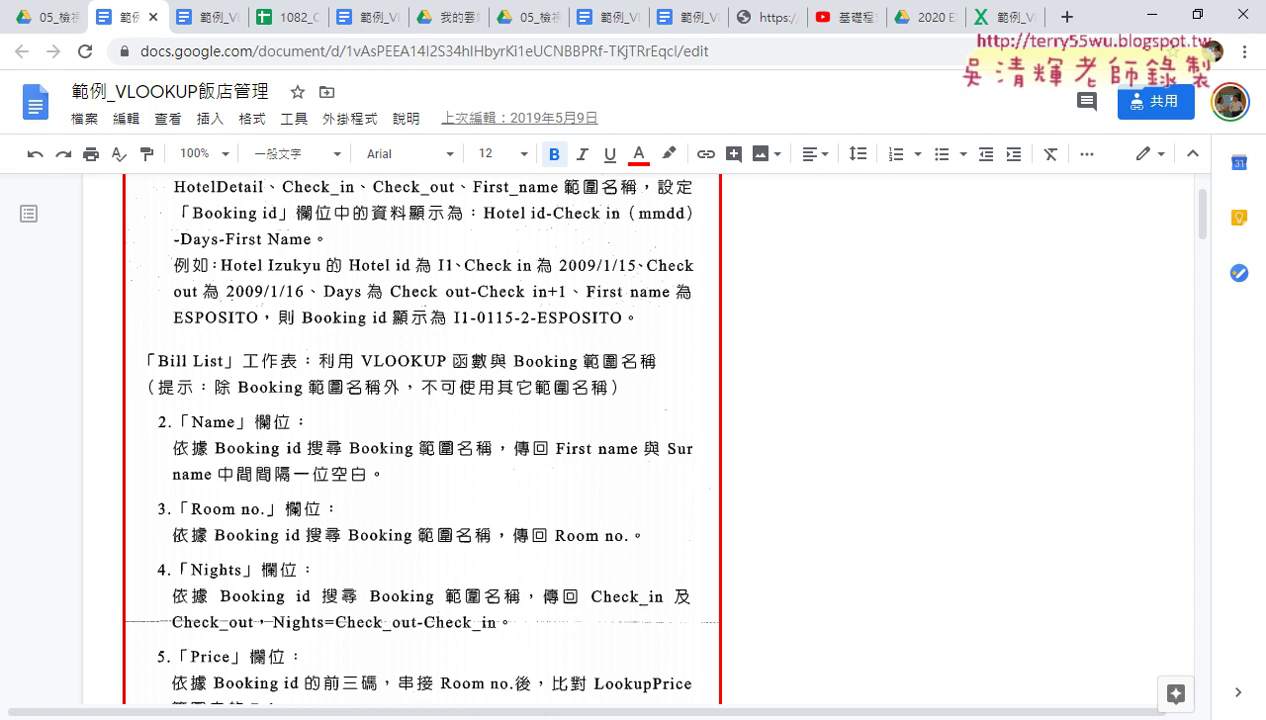
Show the hotel workbook's Booking sheet and highlight its empty Booking id column A.
{"action": "mouse_move", "coordinate": [314, 716]}
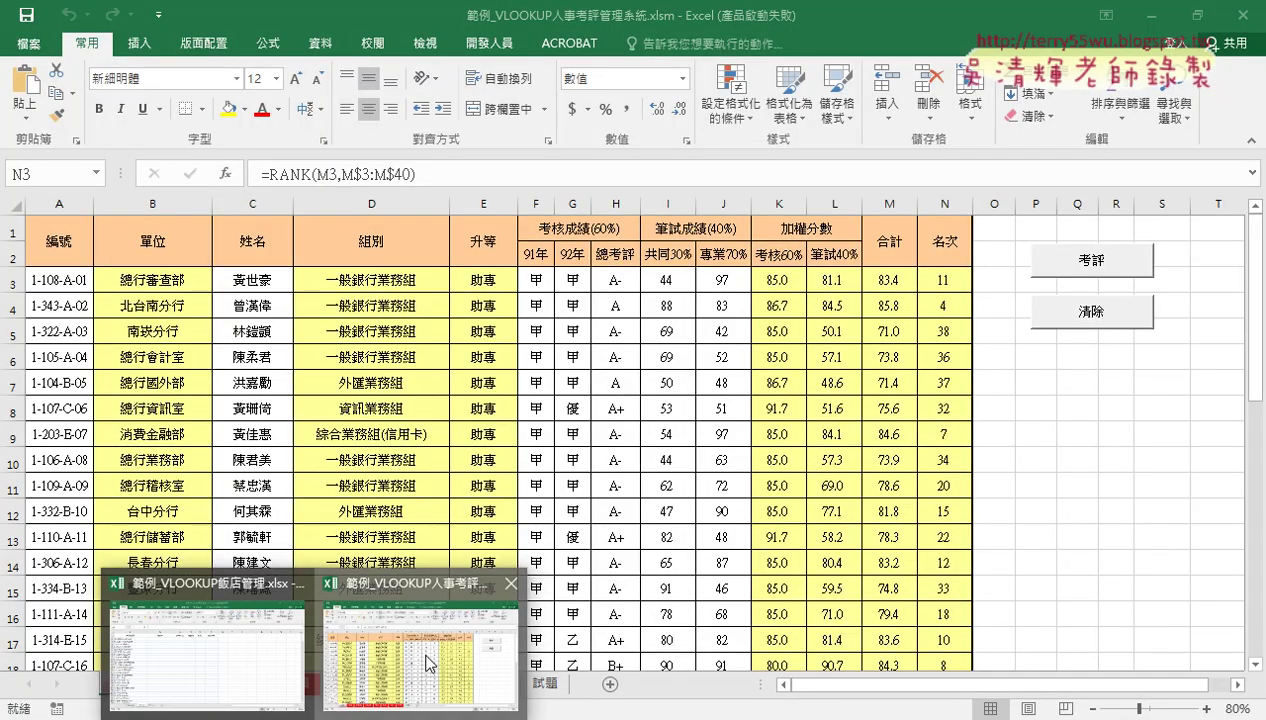
{"action": "left_click", "coordinate": [415, 655]}
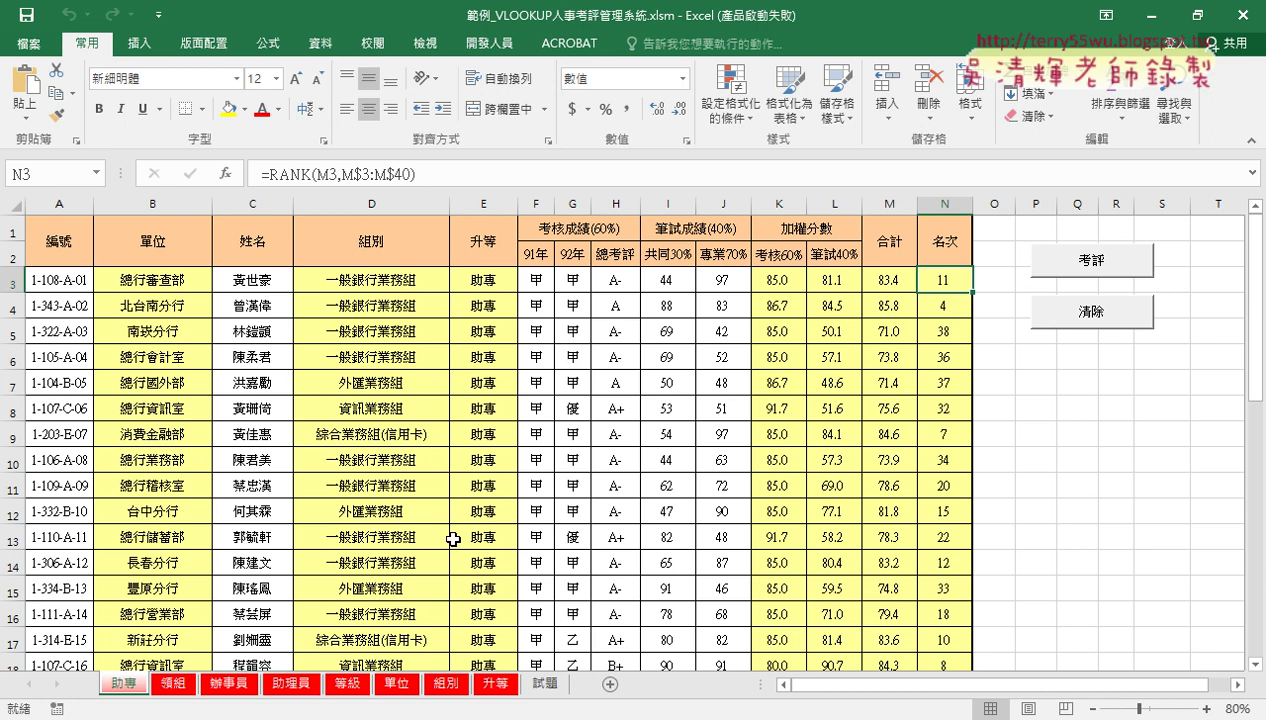
{"action": "mouse_move", "coordinate": [314, 716]}
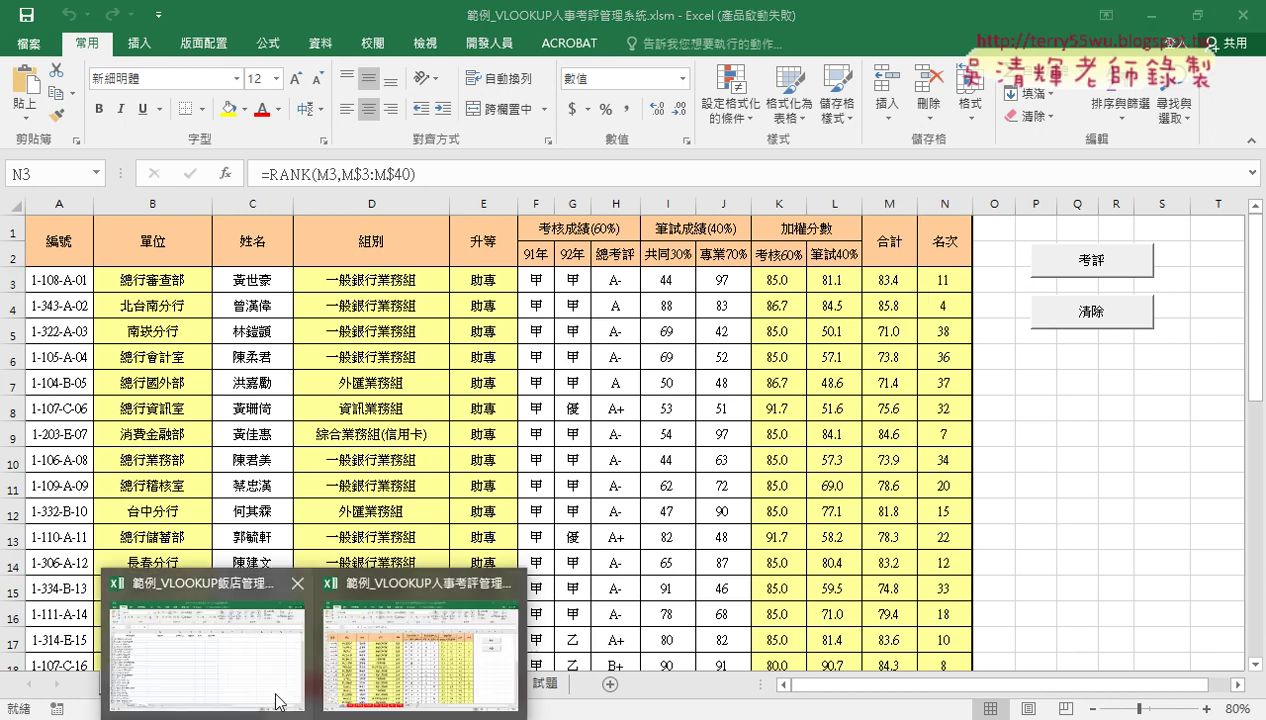
{"action": "left_click", "coordinate": [259, 676]}
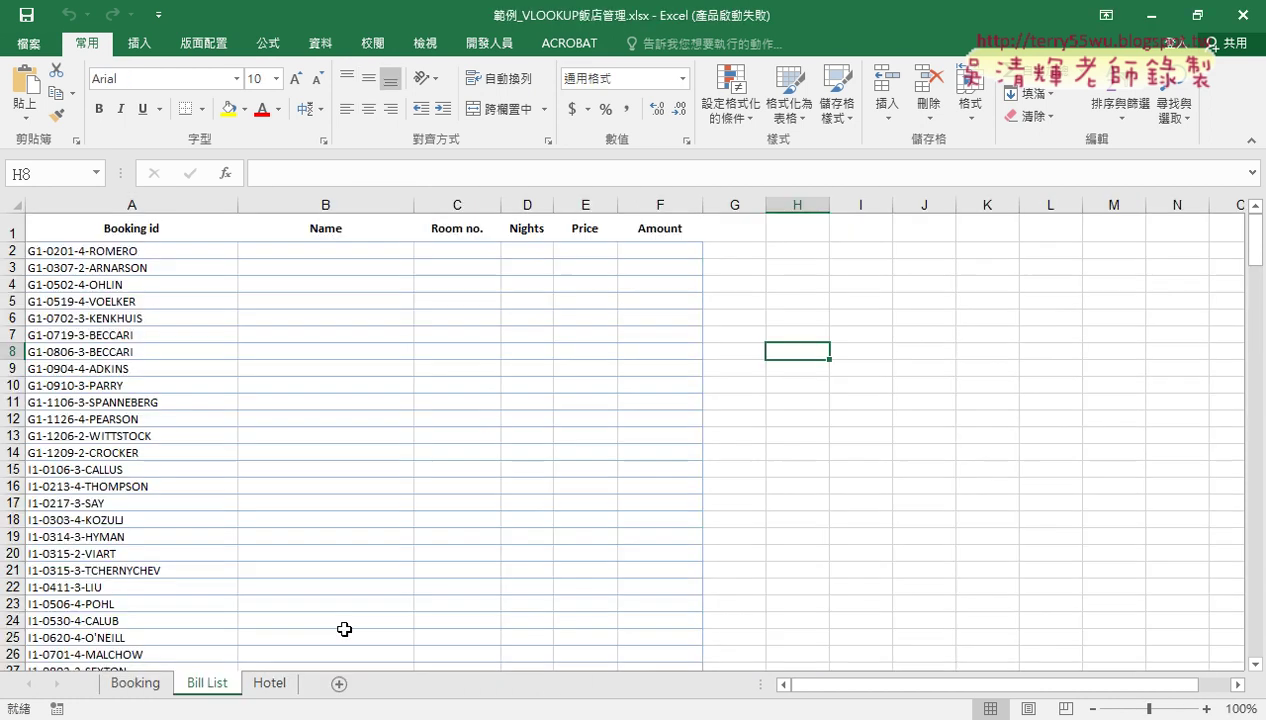
{"action": "left_click", "coordinate": [139, 688]}
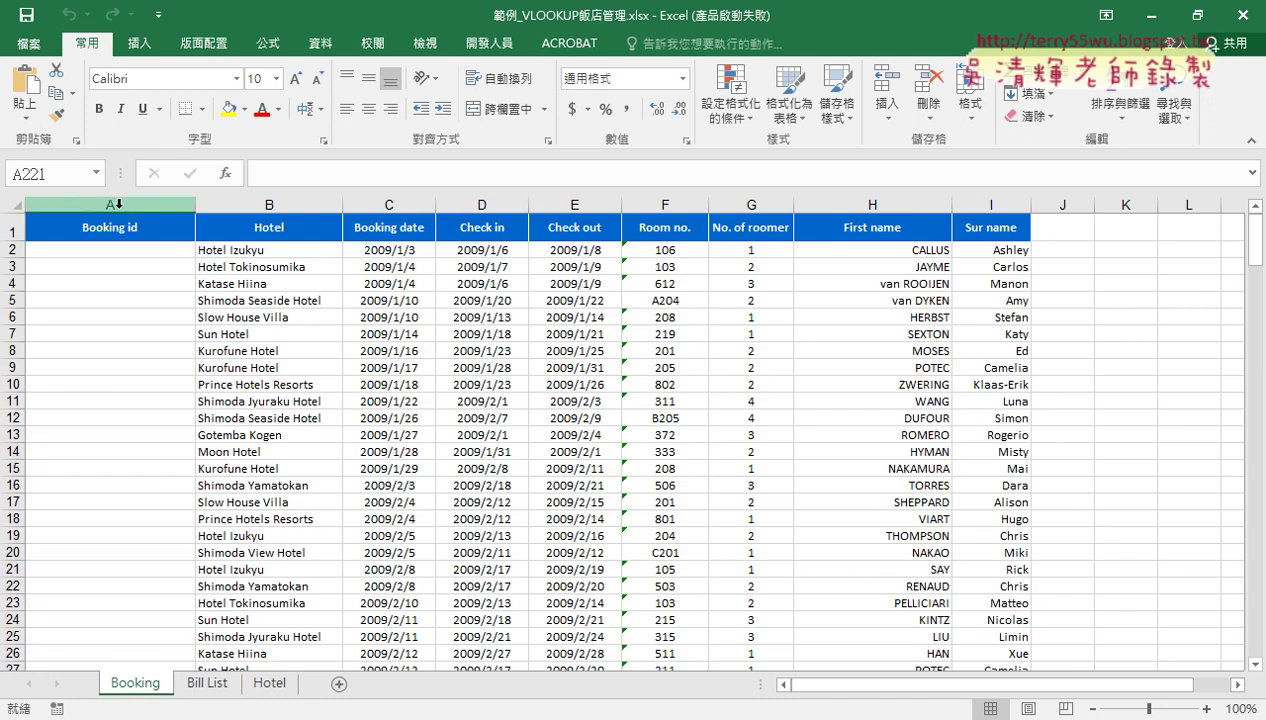
{"action": "left_click", "coordinate": [118, 201]}
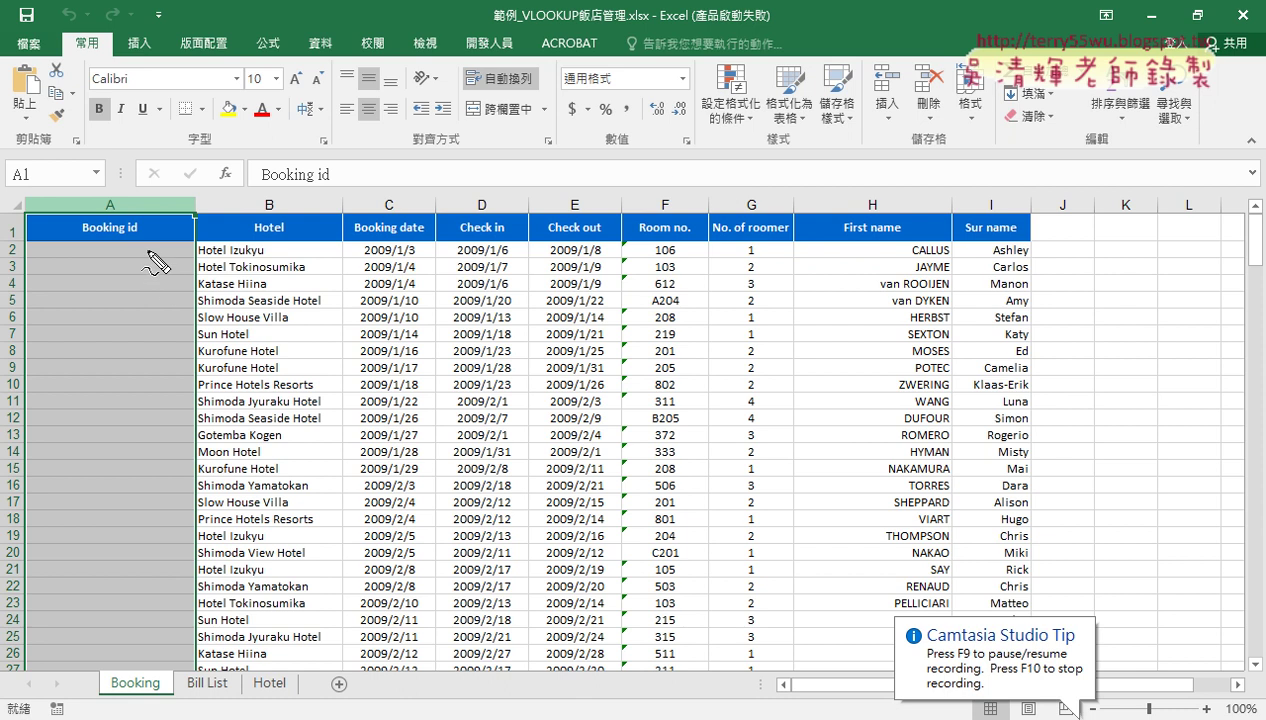
{"action": "left_click_drag", "start_coordinate": [160, 240], "coordinate": [150, 248]}
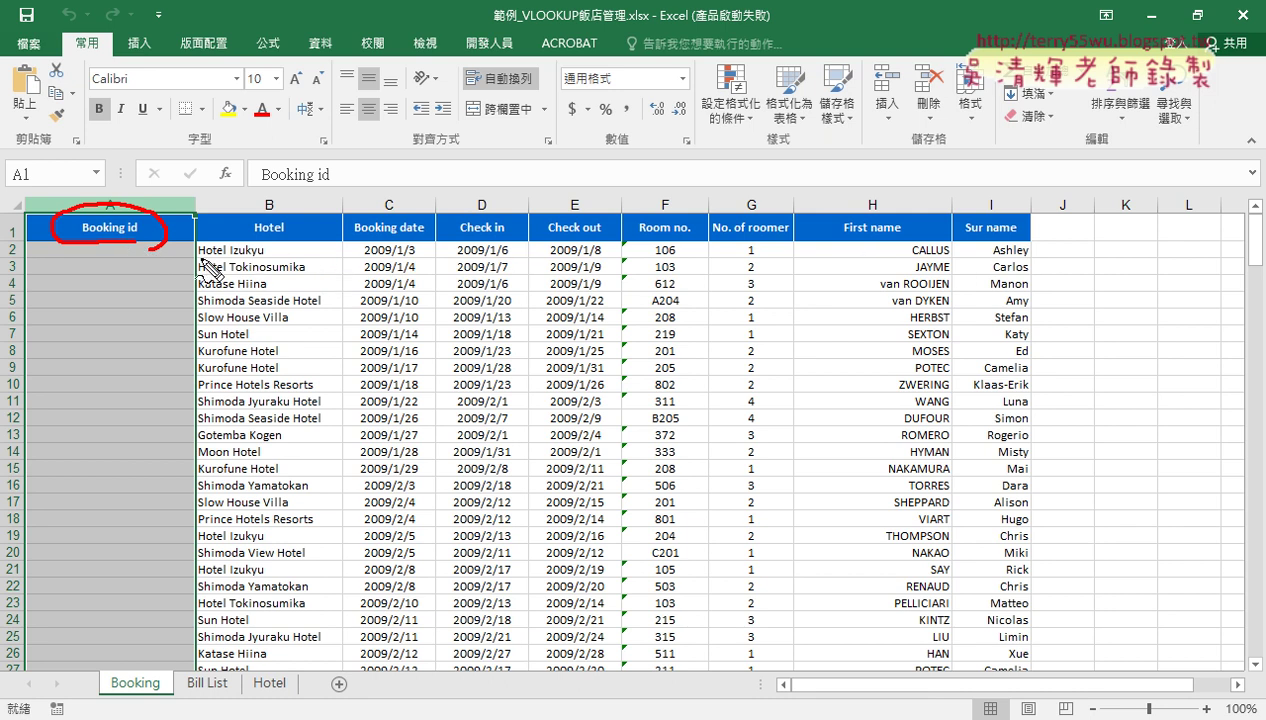
{"action": "left_click_drag", "start_coordinate": [210, 258], "coordinate": [250, 258]}
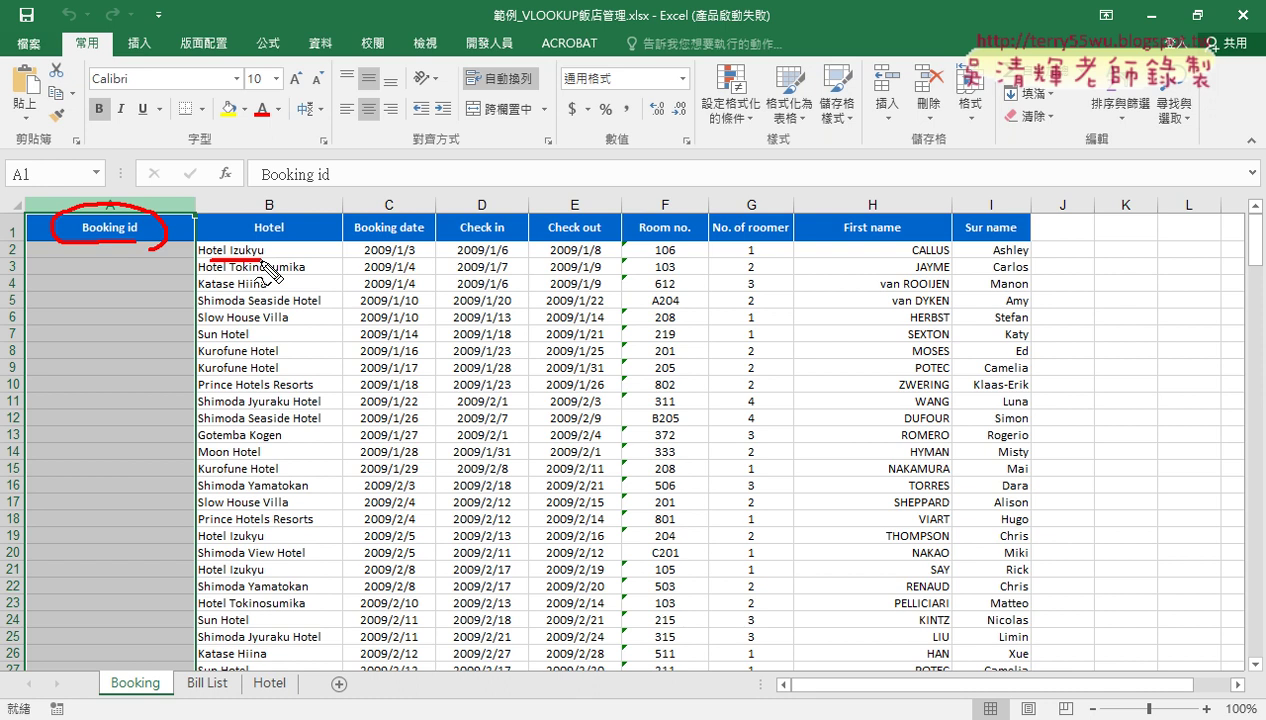
{"action": "left_click_drag", "start_coordinate": [366, 259], "coordinate": [598, 257]}
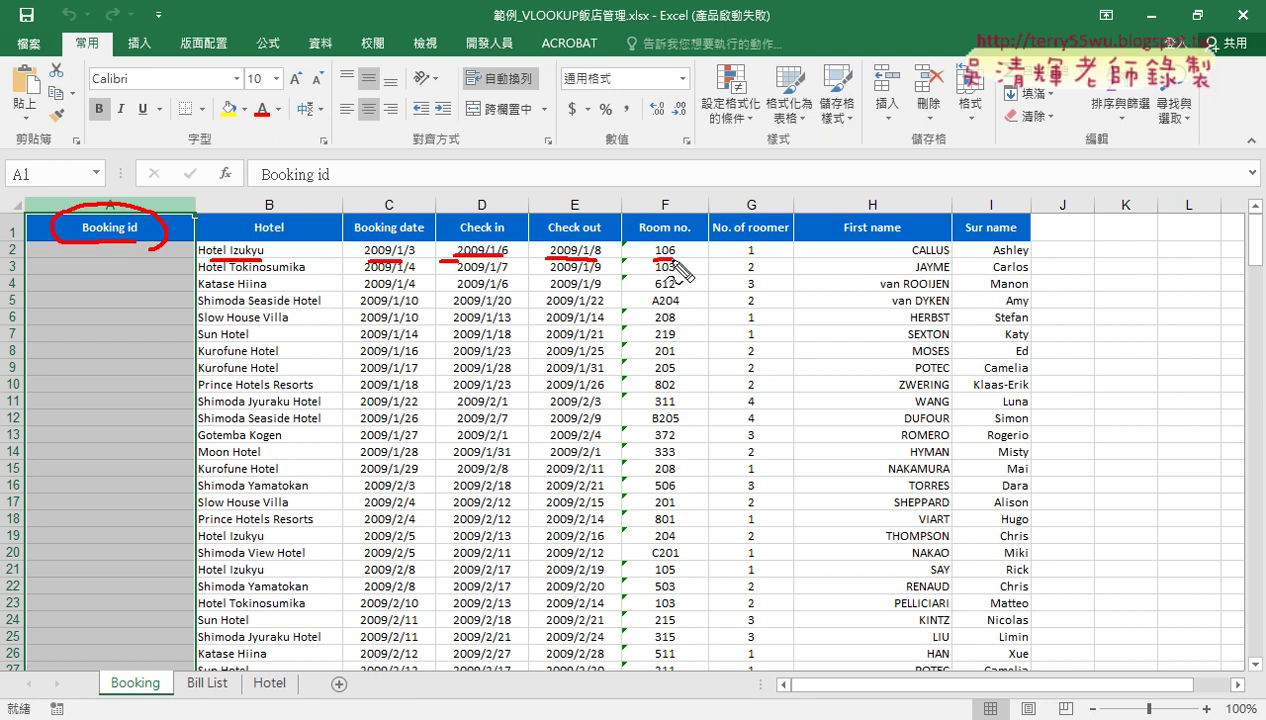
{"action": "left_click_drag", "start_coordinate": [655, 258], "coordinate": [679, 257]}
{"action": "left_click_drag", "start_coordinate": [744, 258], "coordinate": [760, 258]}
{"action": "left_click_drag", "start_coordinate": [916, 258], "coordinate": [1029, 258]}
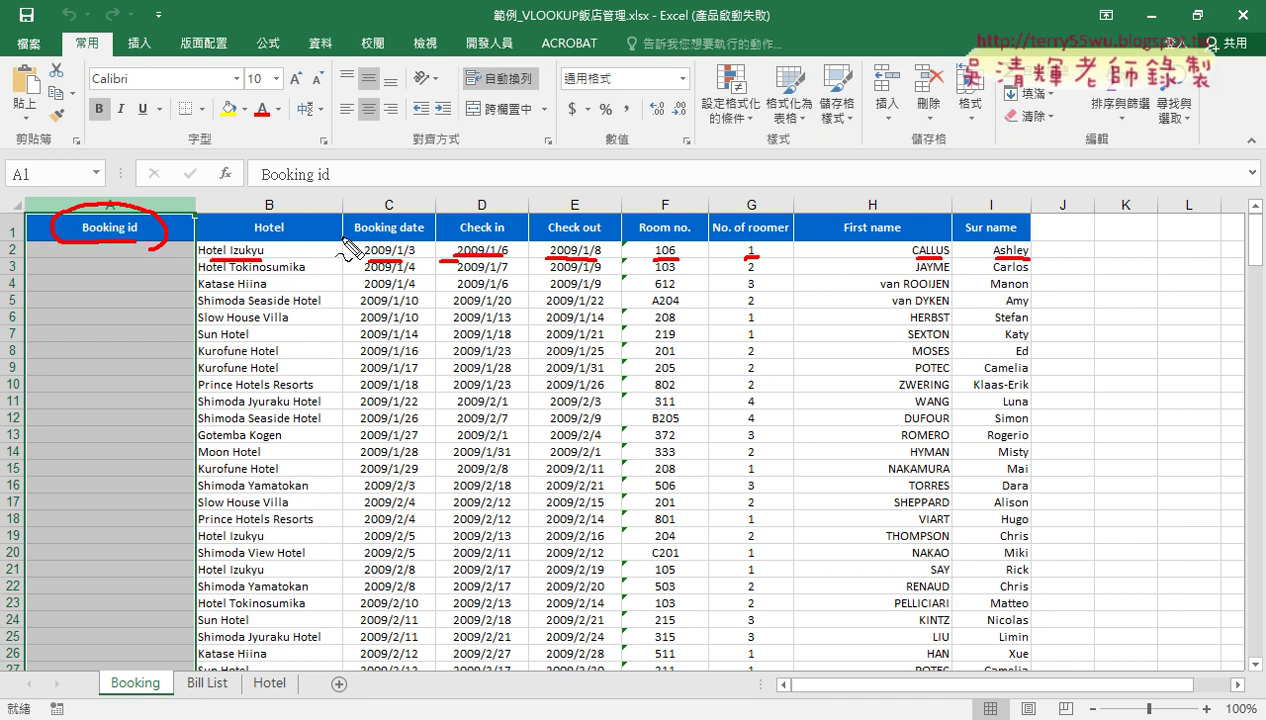
{"action": "mouse_move", "coordinate": [458, 230]}
{"action": "left_mouse_down"}
{"action": "mouse_move", "coordinate": [168, 207]}
{"action": "mouse_move", "coordinate": [216, 206]}
{"action": "left_mouse_up"}
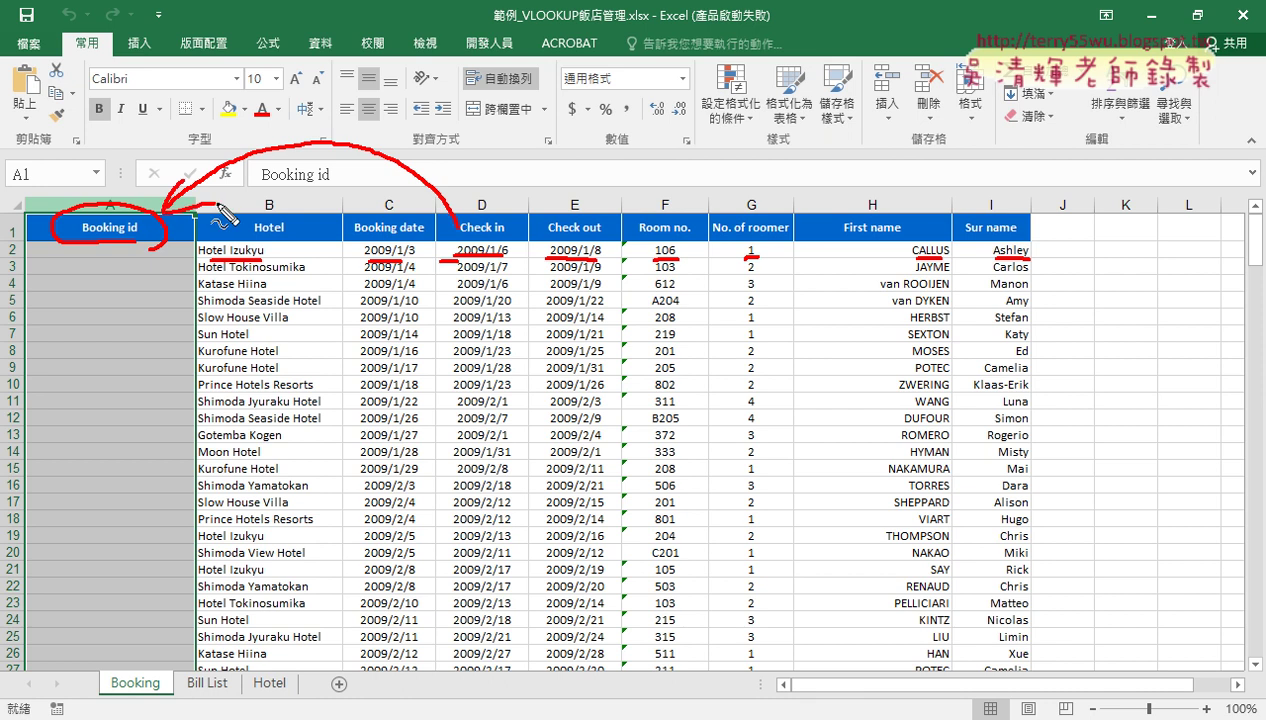
{"action": "key", "text": "Escape"}
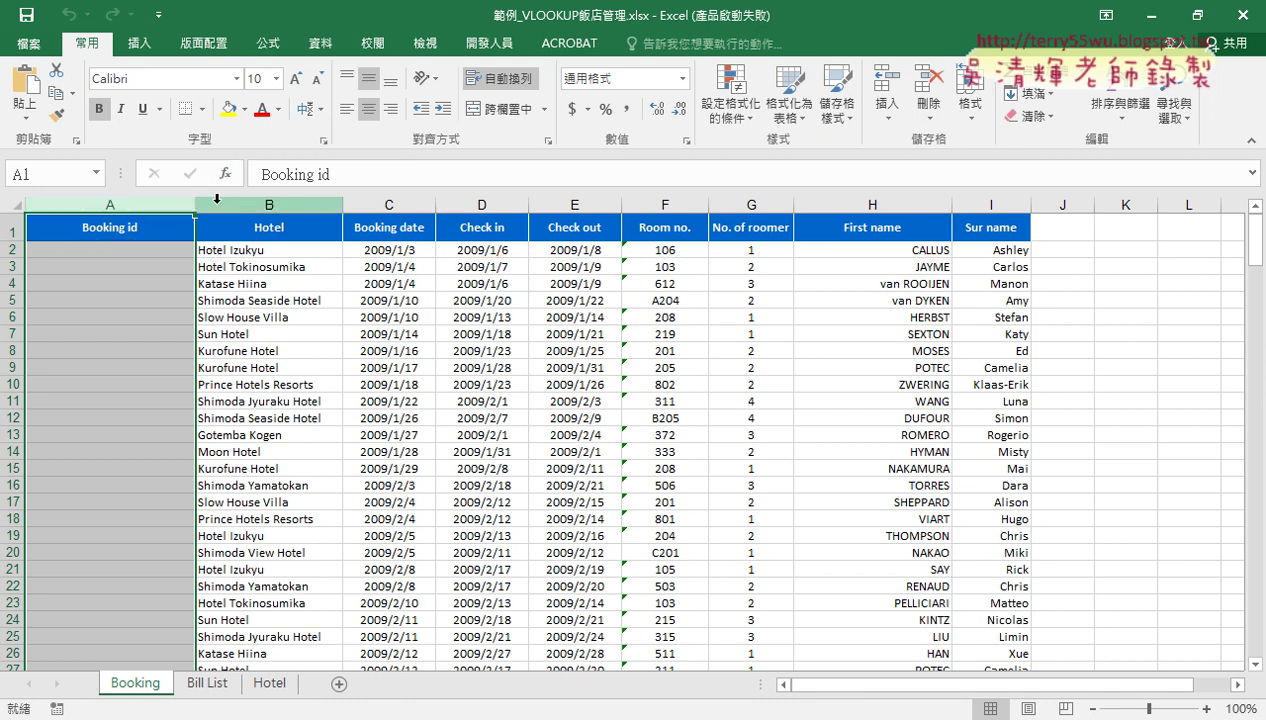
Review the task 1 text defining Booking id as Hotel id-Check in (mmdd)-Days-First Name.
{"action": "key", "text": "alt+Tab"}
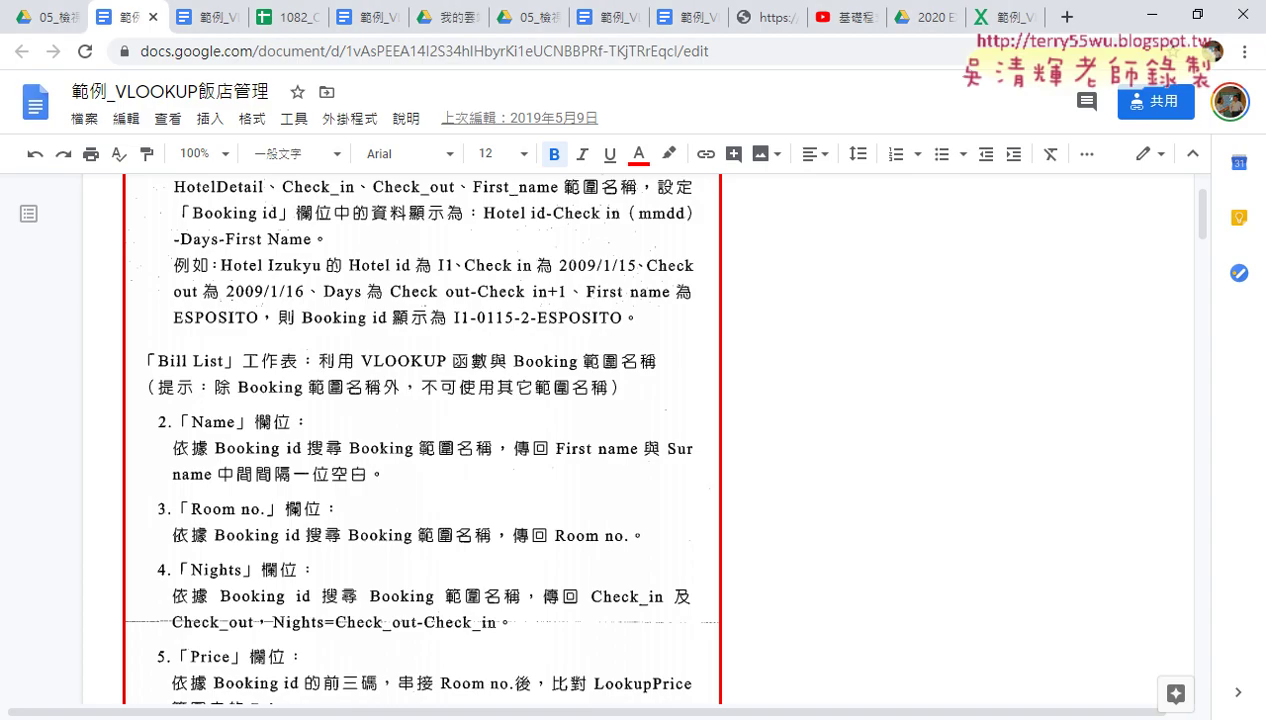
{"action": "scroll", "coordinate": [280, 528], "scroll_direction": "down", "scroll_amount": 4}
{"action": "scroll", "coordinate": [282, 528], "scroll_direction": "down", "scroll_amount": 2}
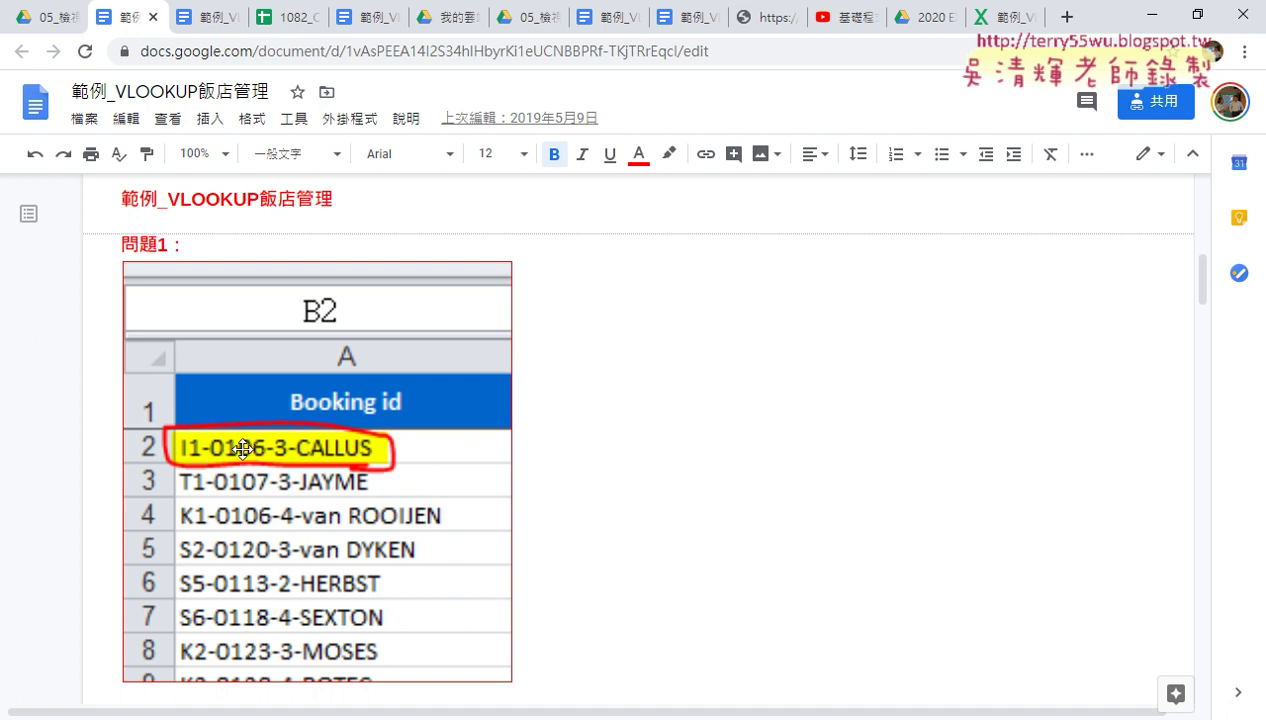
{"action": "scroll", "coordinate": [240, 446], "scroll_direction": "up", "scroll_amount": 4}
{"action": "scroll", "coordinate": [243, 449], "scroll_direction": "up", "scroll_amount": 3}
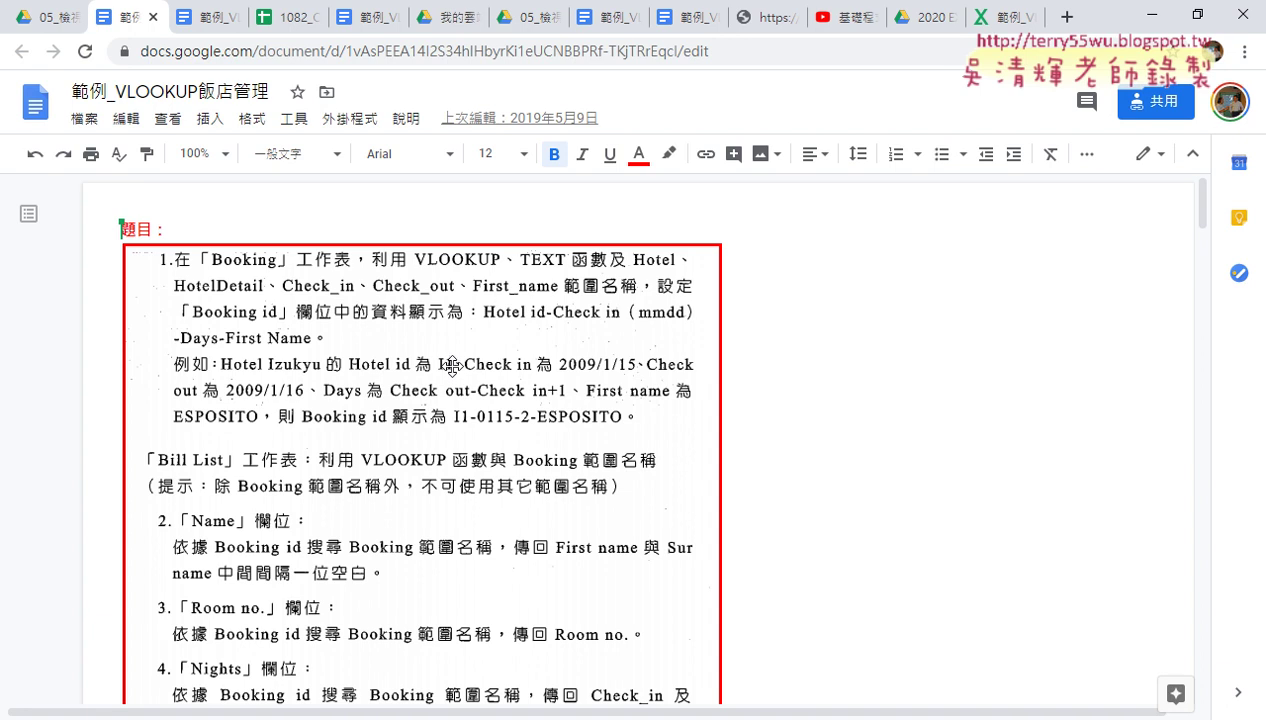
In the 人事考評 workbook, inspect the VLOOKUP formulas in B3, D3 and E3 against ID A3.
{"action": "mouse_move", "coordinate": [223, 672]}
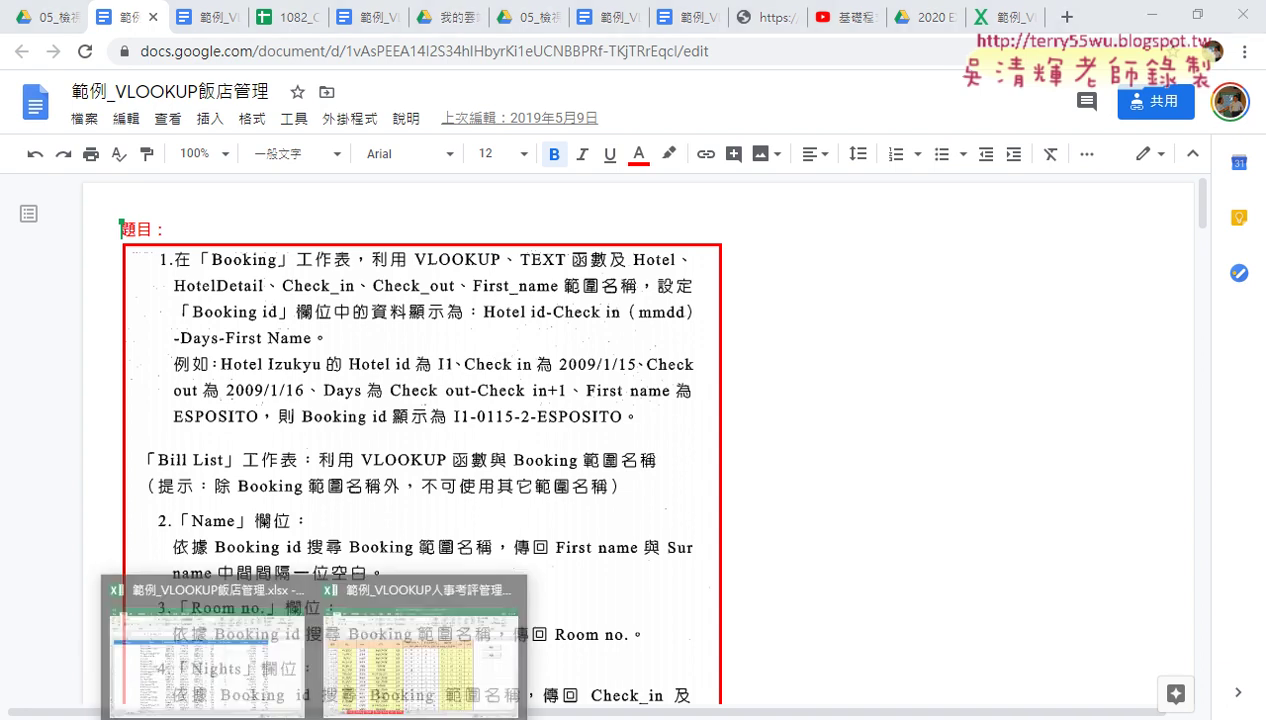
{"action": "left_click", "coordinate": [404, 680]}
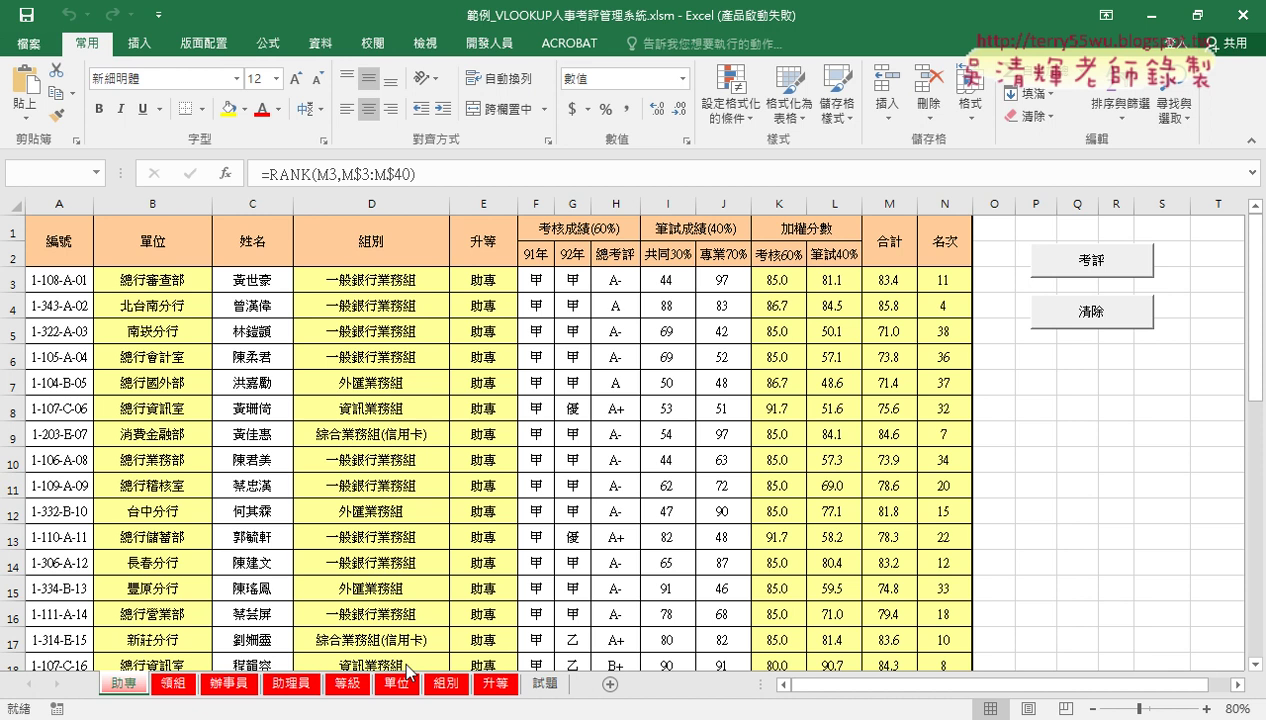
{"action": "left_click", "coordinate": [52, 281]}
{"action": "left_click", "coordinate": [198, 280]}
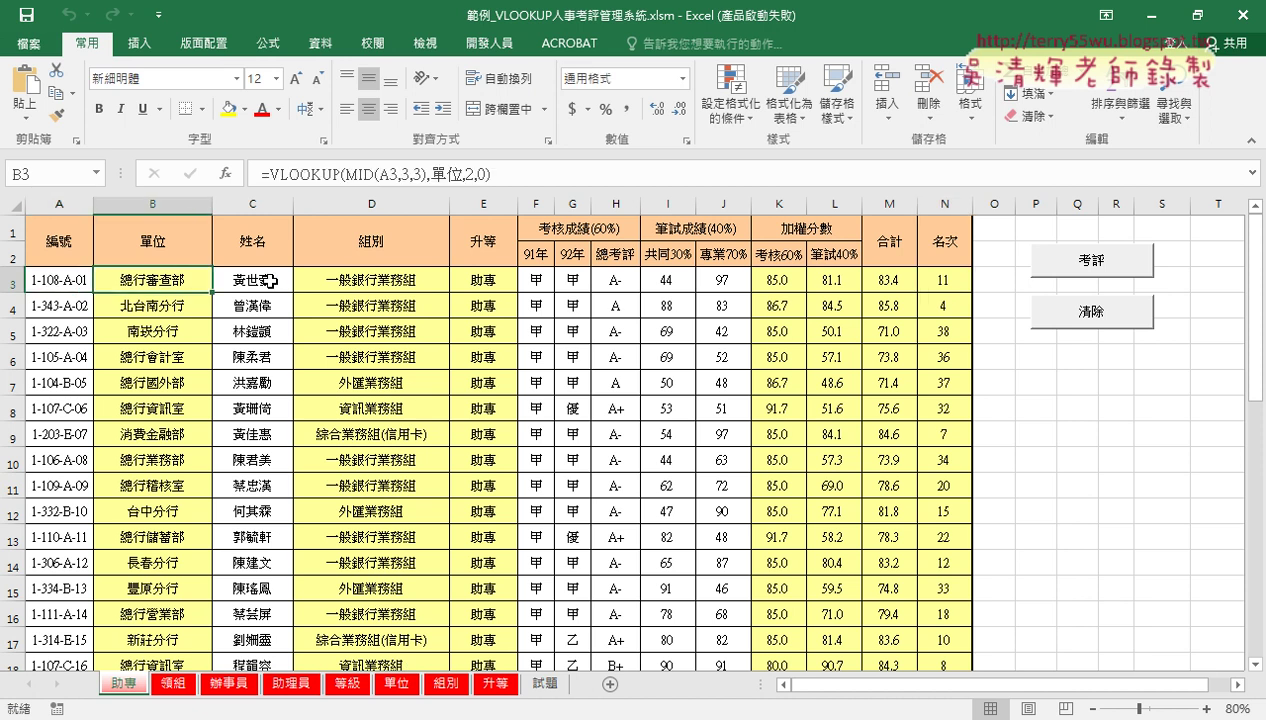
{"action": "left_click", "coordinate": [380, 281]}
{"action": "left_click", "coordinate": [490, 283]}
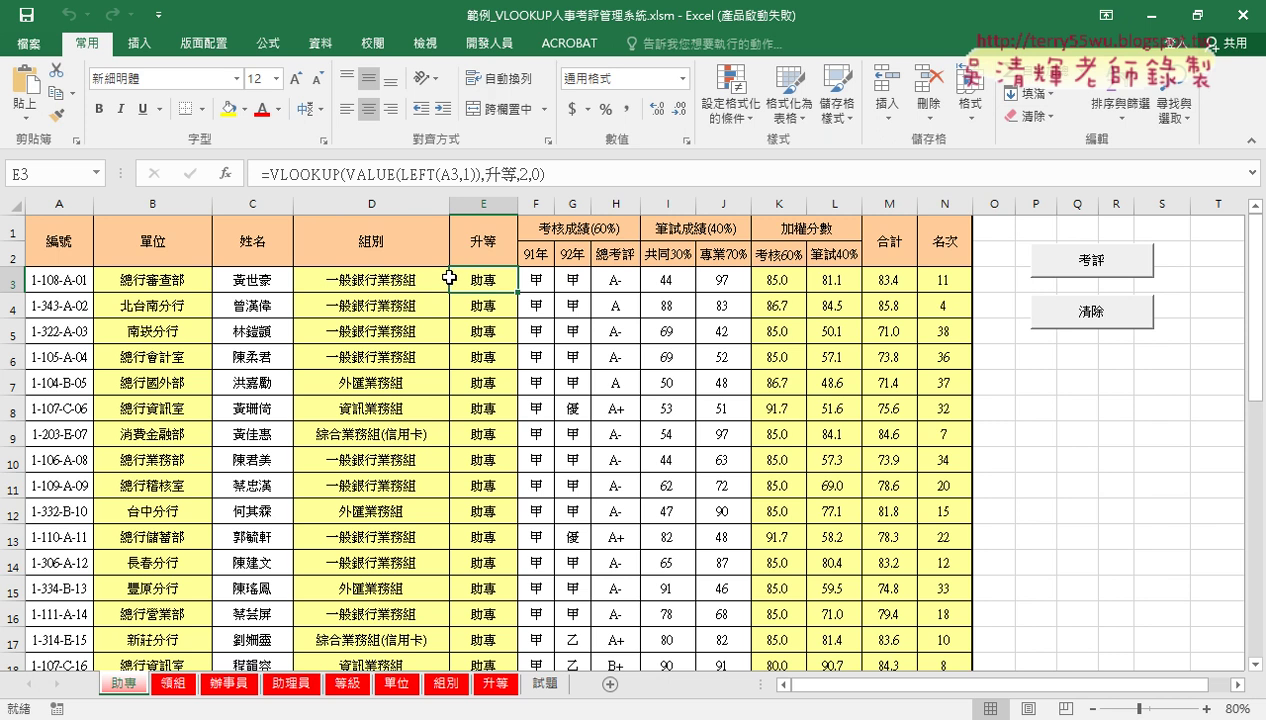
{"action": "left_click", "coordinate": [367, 280]}
{"action": "left_click", "coordinate": [181, 284]}
{"action": "left_click", "coordinate": [50, 279]}
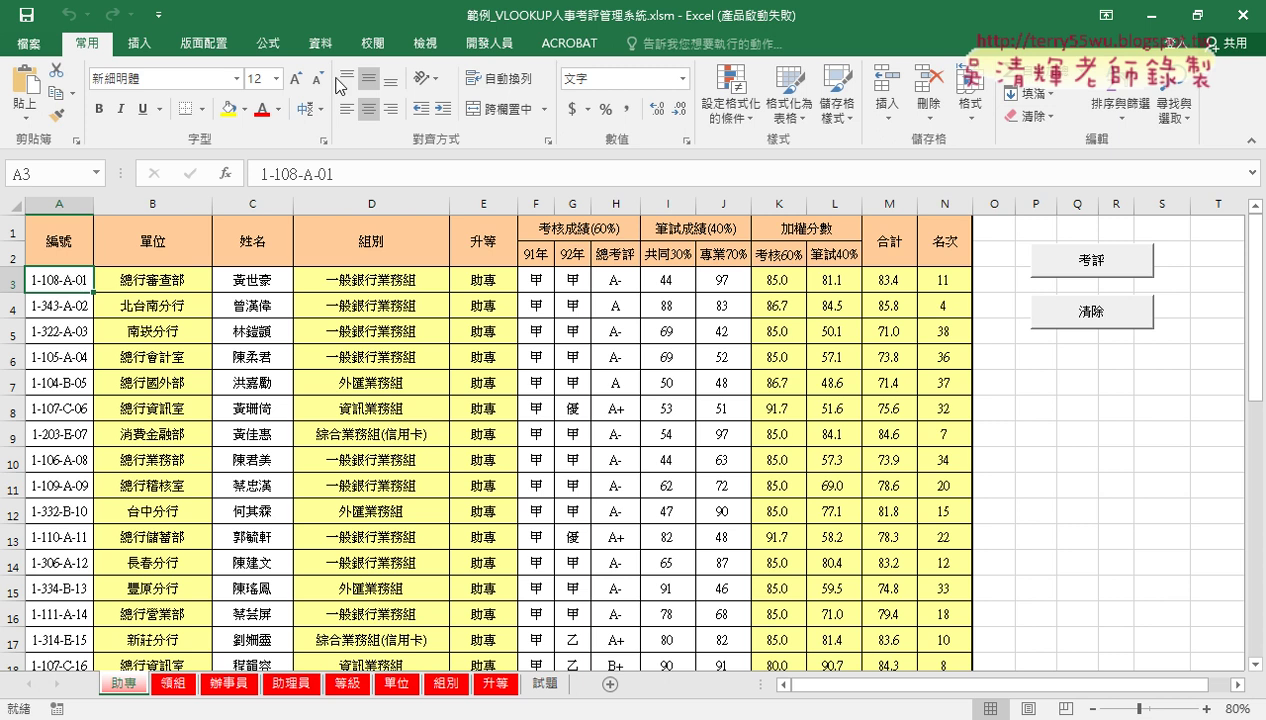
Clear the ID codes in A3:A40, turning 單位 and 組別 to #N/A and 升等 to #VALUE!
{"action": "left_click", "coordinate": [48, 197]}
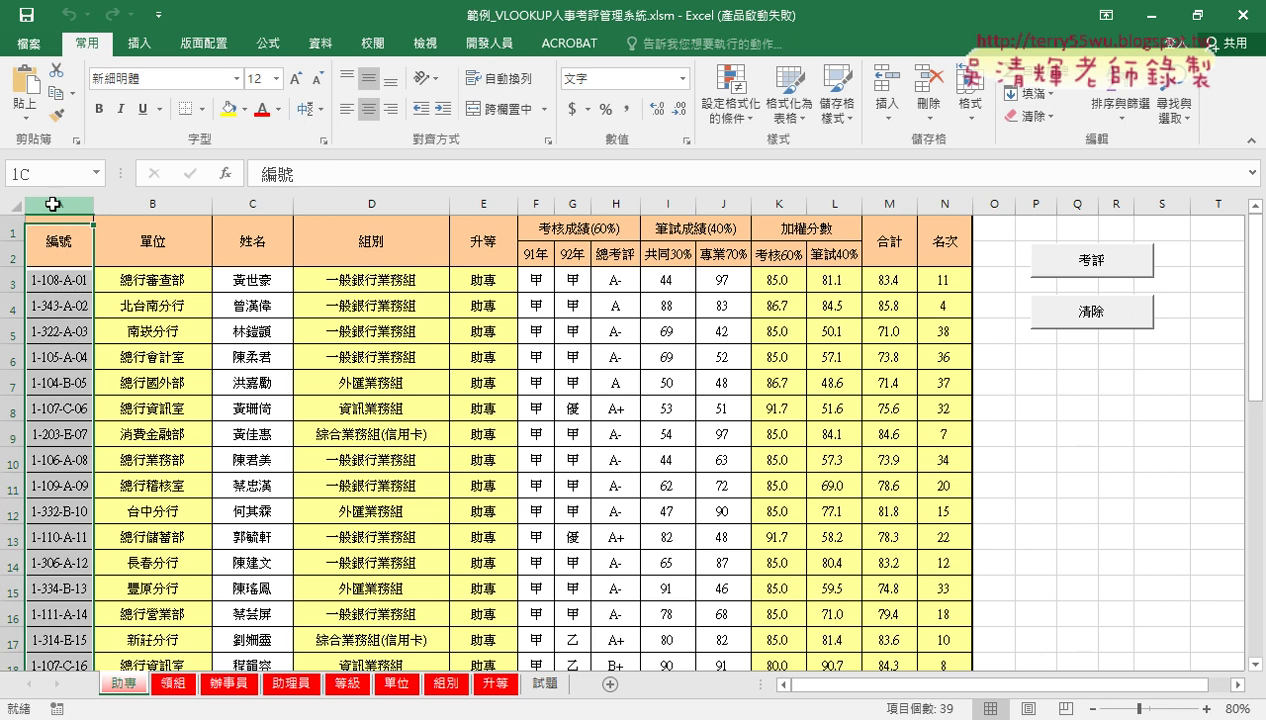
{"action": "left_click", "coordinate": [62, 281]}
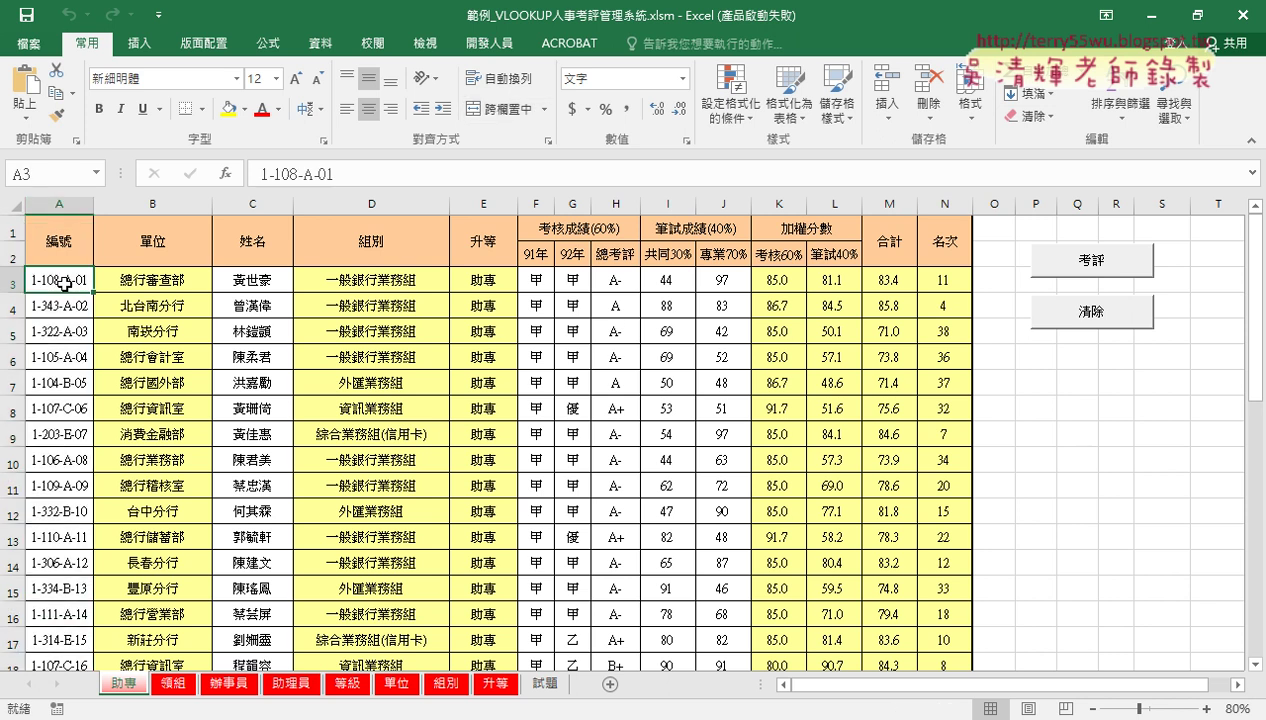
{"action": "key", "text": "ctrl+shift+Down"}
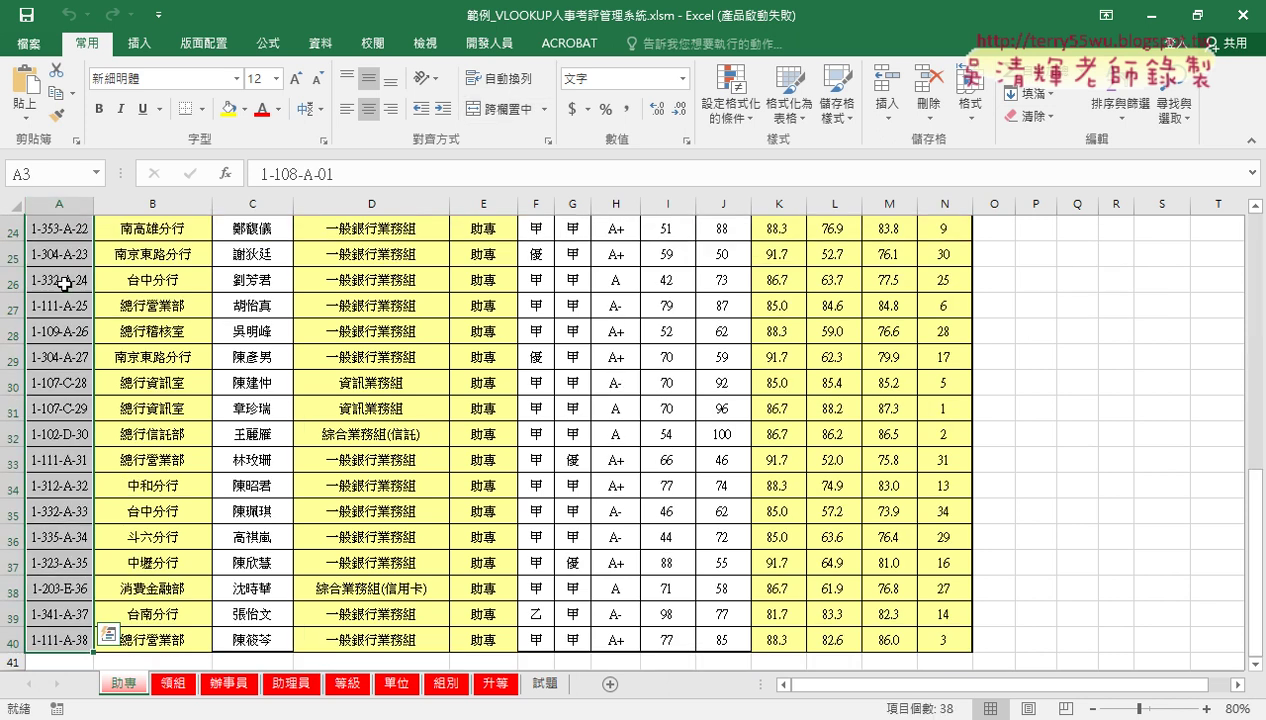
{"action": "scroll", "coordinate": [63, 284], "scroll_direction": "up", "scroll_amount": 2}
{"action": "scroll", "coordinate": [63, 284], "scroll_direction": "up", "scroll_amount": 6}
{"action": "key", "text": "Delete"}
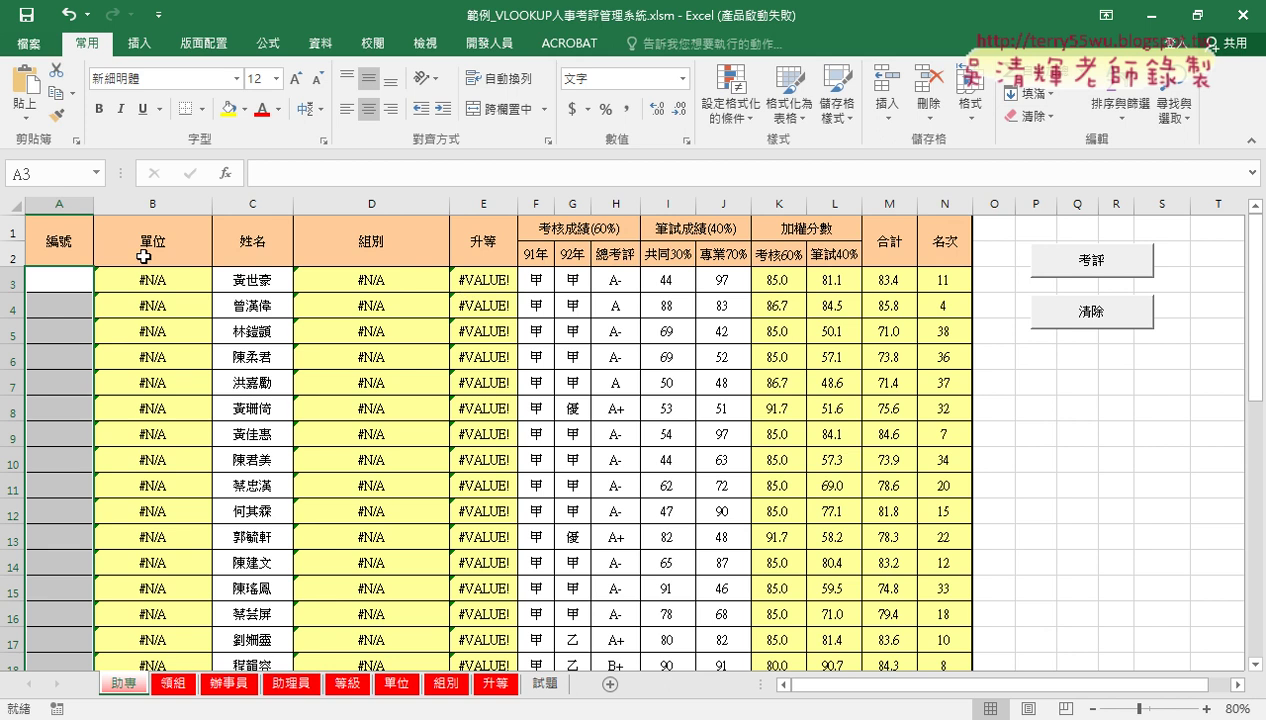
Check B3's #N/A result, then restore the deleted ID codes into column A.
{"action": "left_click", "coordinate": [57, 286]}
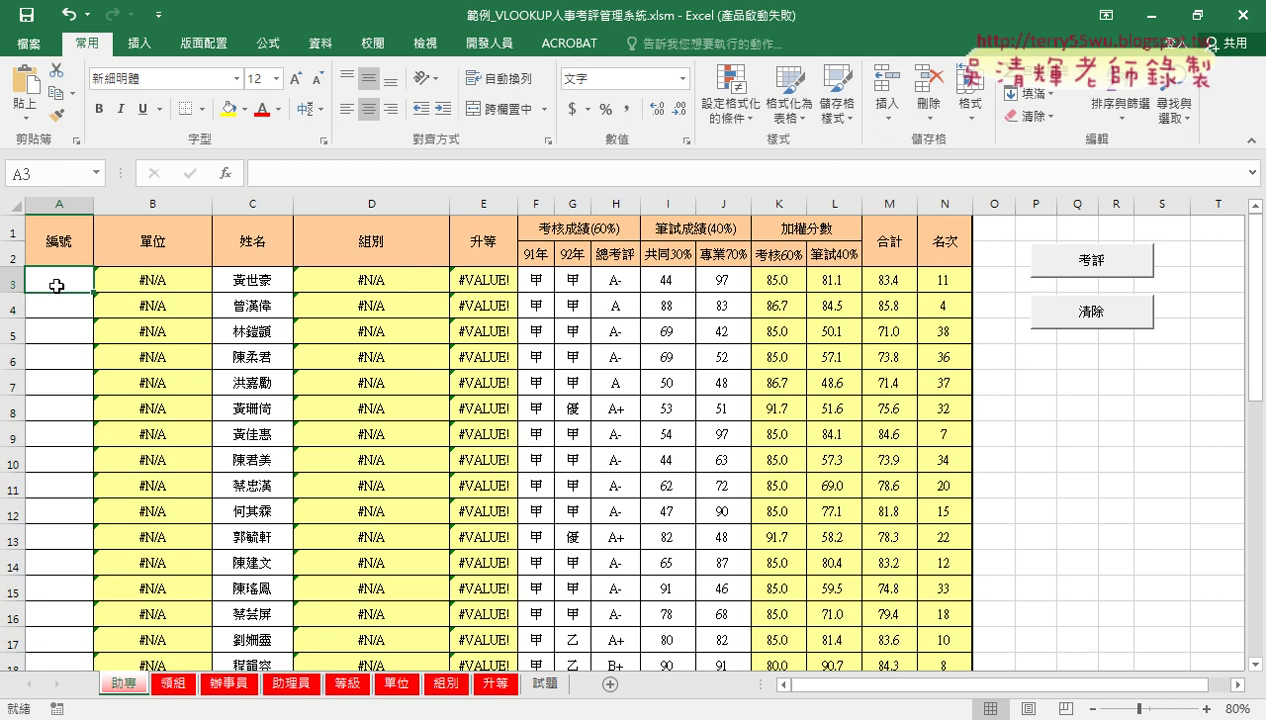
{"action": "left_click", "coordinate": [181, 277]}
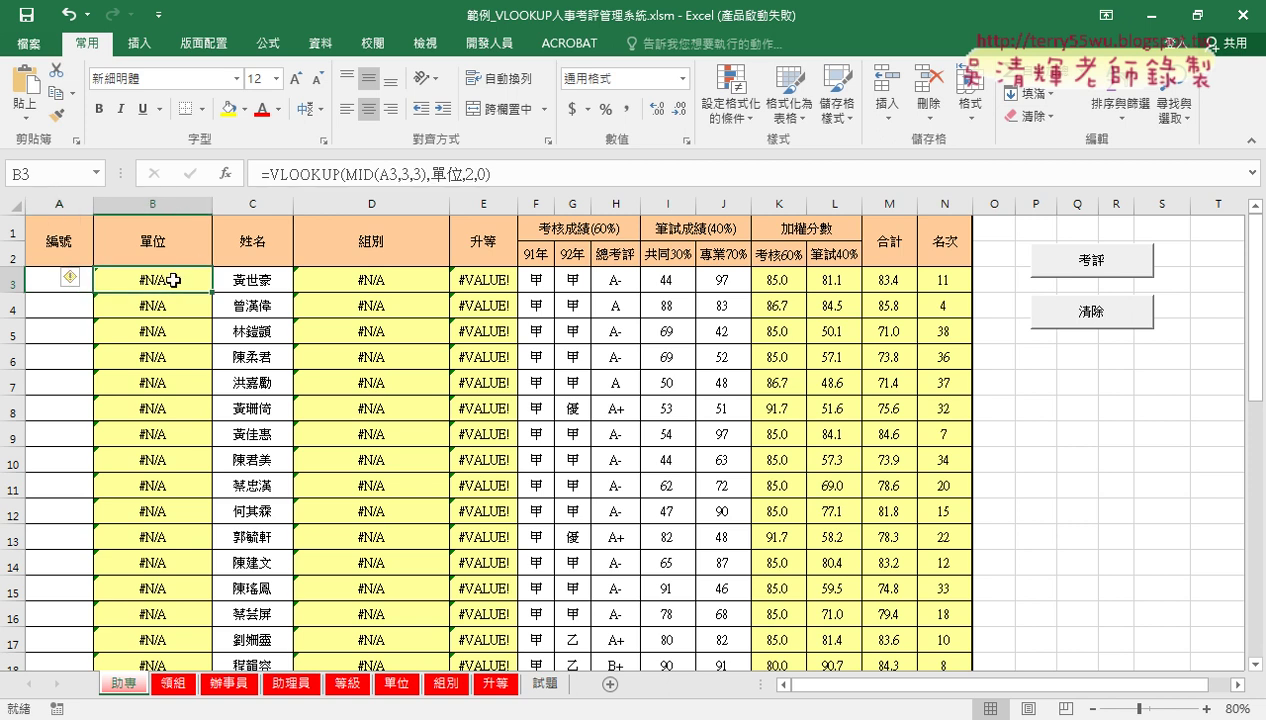
{"action": "left_click", "coordinate": [30, 289]}
{"action": "key", "text": "ctrl+v"}
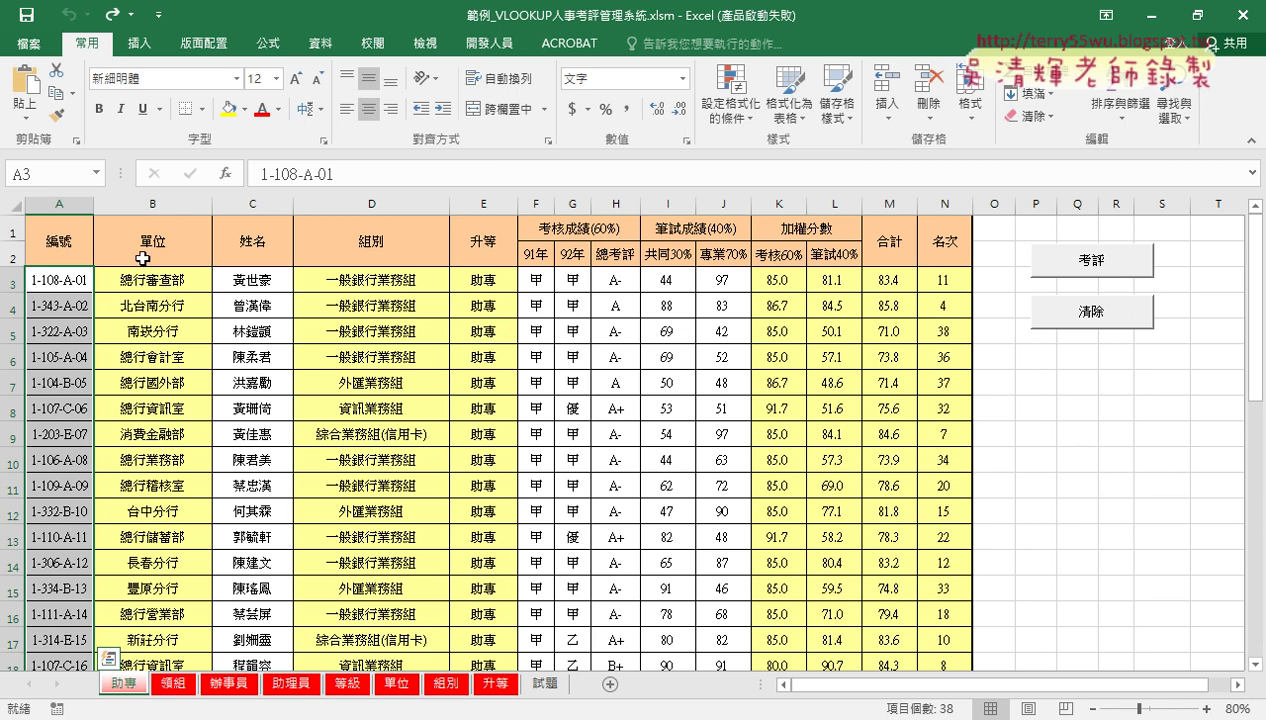
{"action": "left_click", "coordinate": [172, 281]}
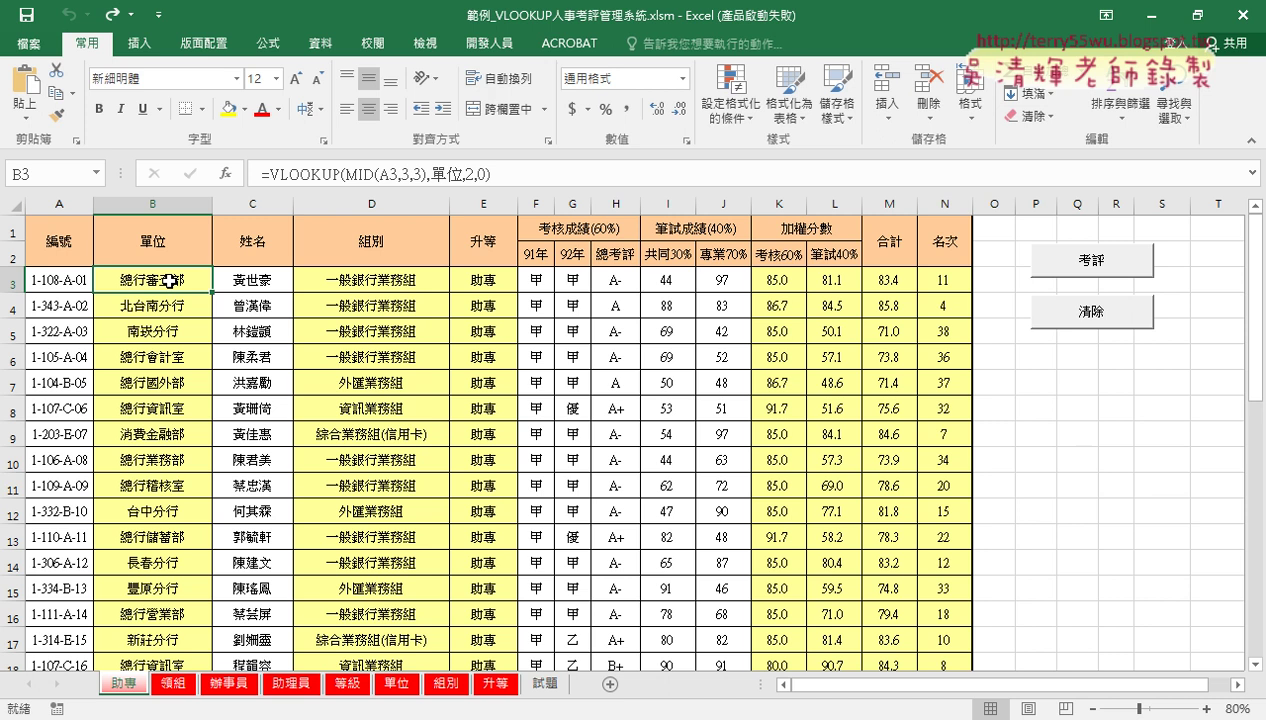
Copy B3:B40 and Paste Special it onto itself as 值, replacing the 單位 formulas.
{"action": "key", "text": "ctrl+shift+Down"}
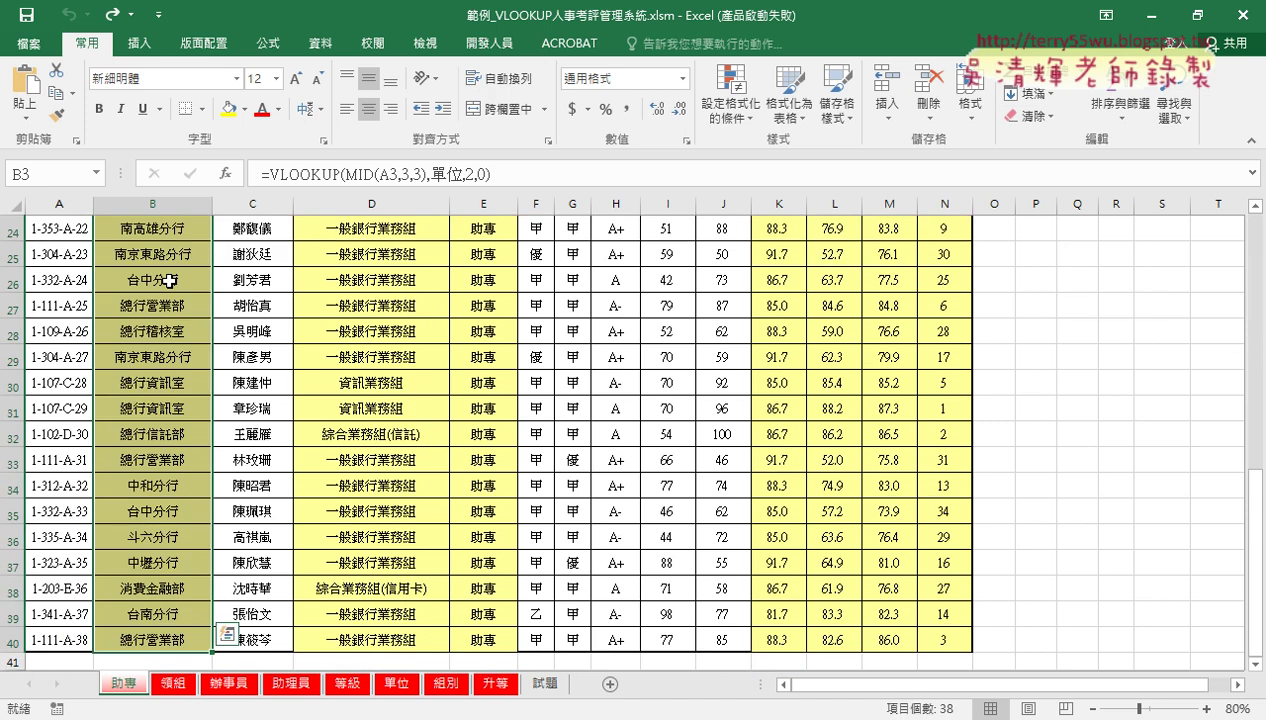
{"action": "key", "text": "ctrl+c"}
{"action": "right_click", "coordinate": [170, 281]}
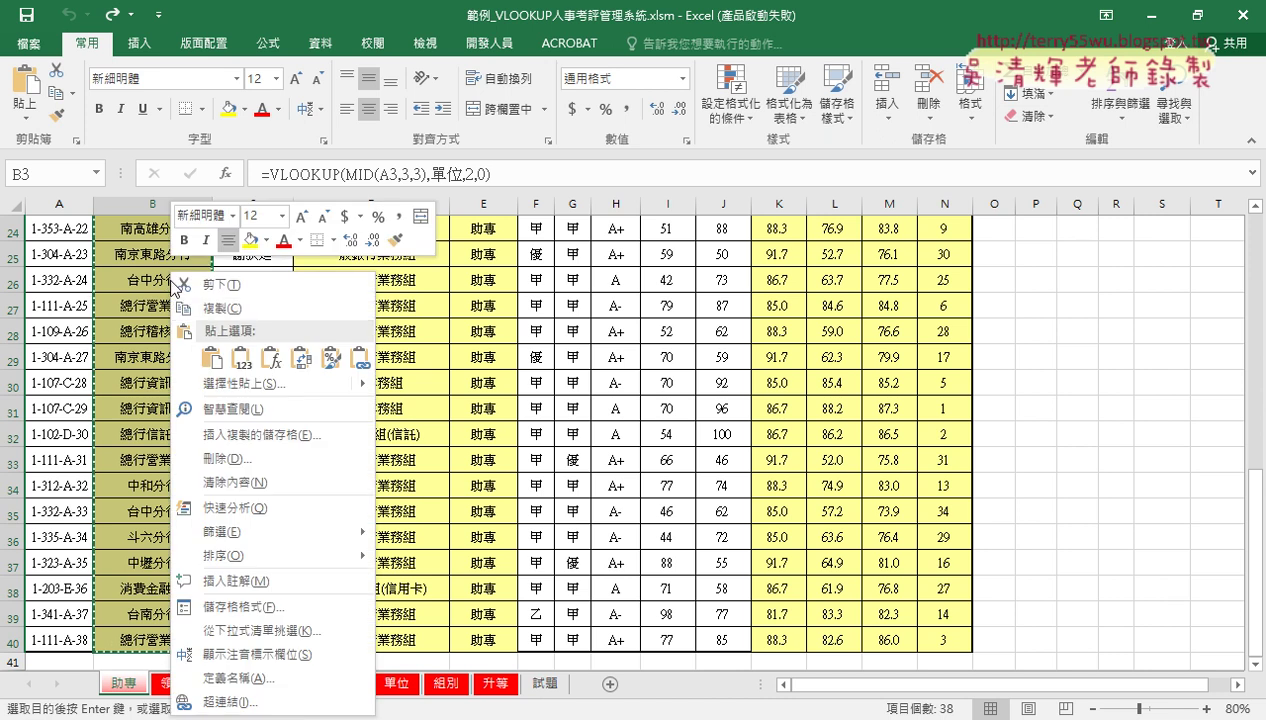
{"action": "mouse_move", "coordinate": [216, 383]}
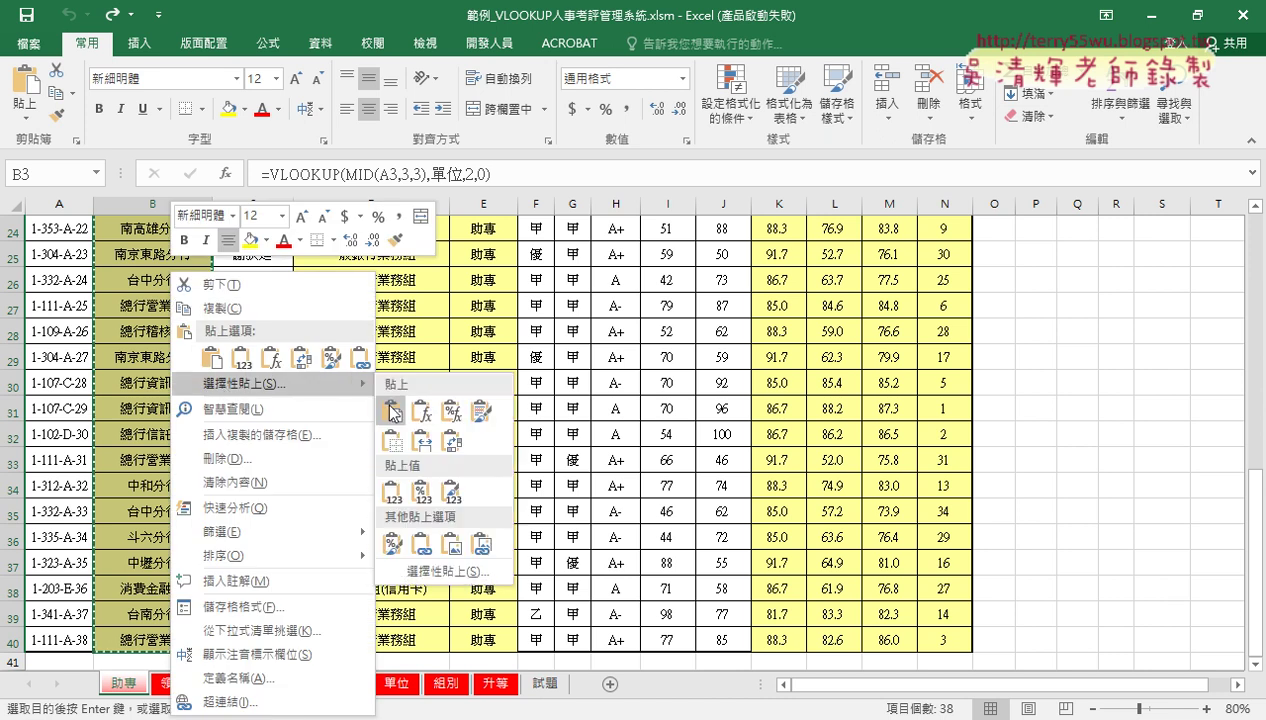
{"action": "left_click", "coordinate": [430, 572]}
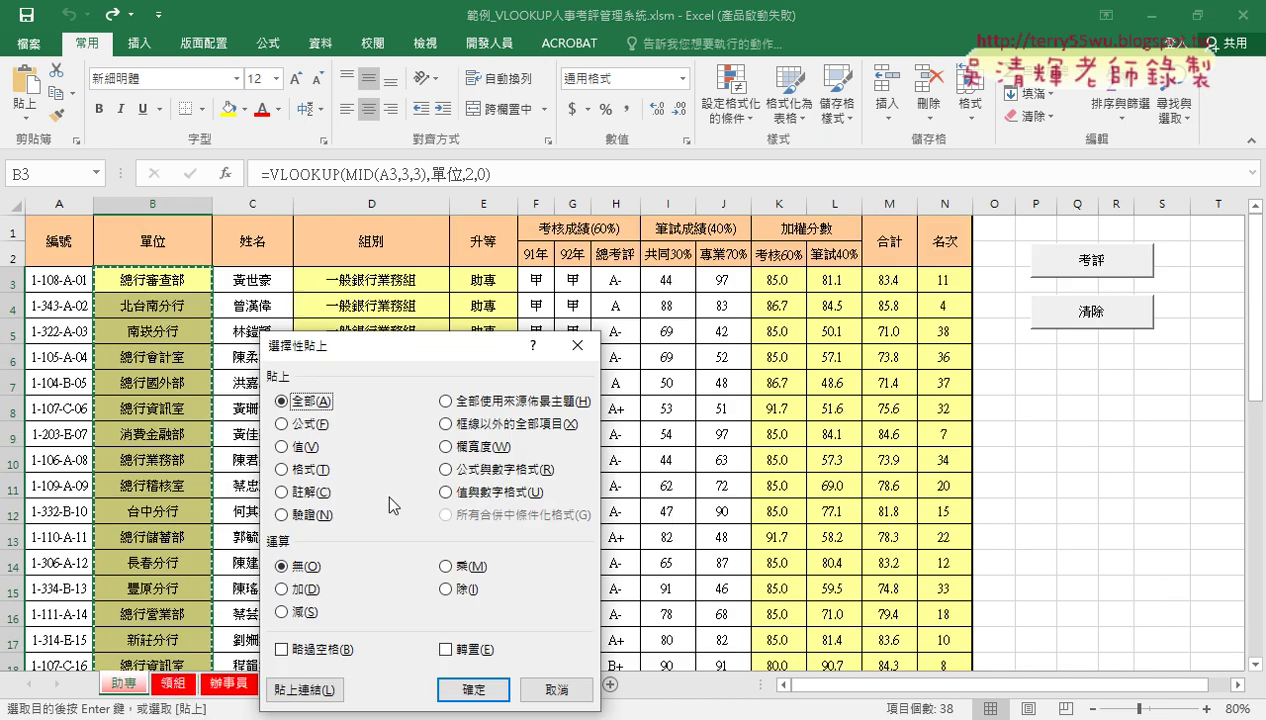
{"action": "left_click", "coordinate": [284, 447]}
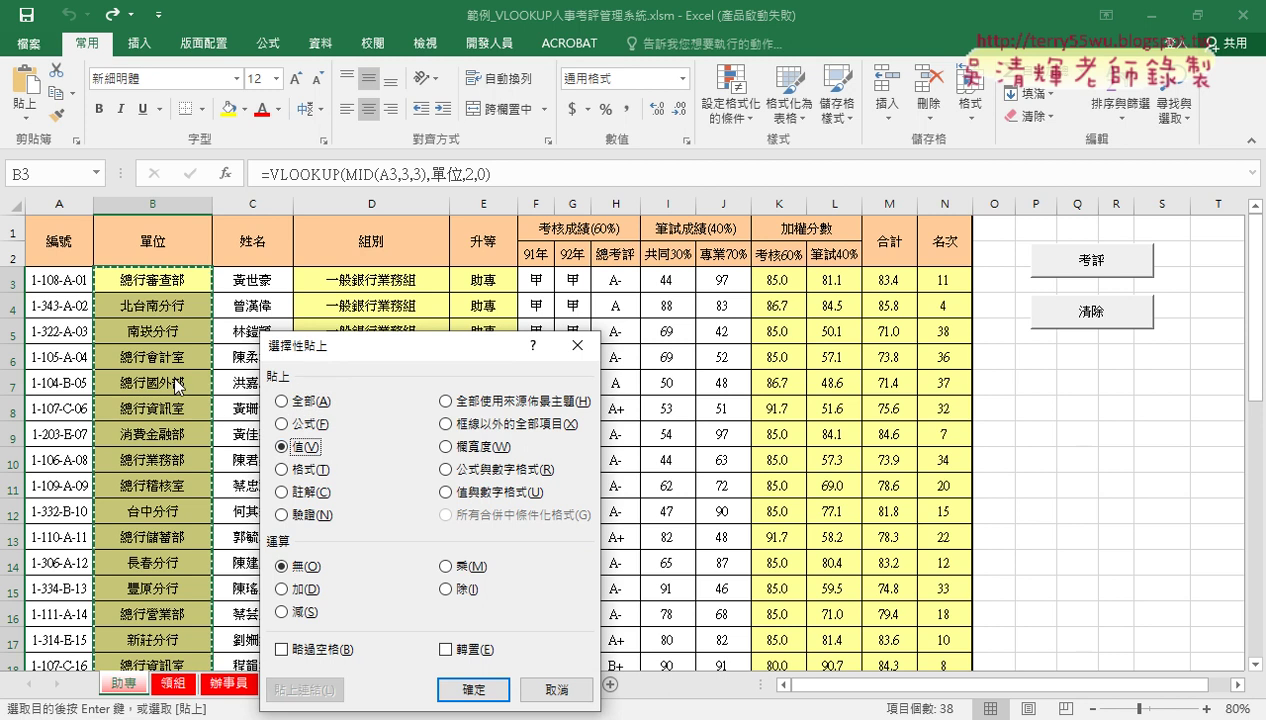
{"action": "left_click", "coordinate": [456, 690]}
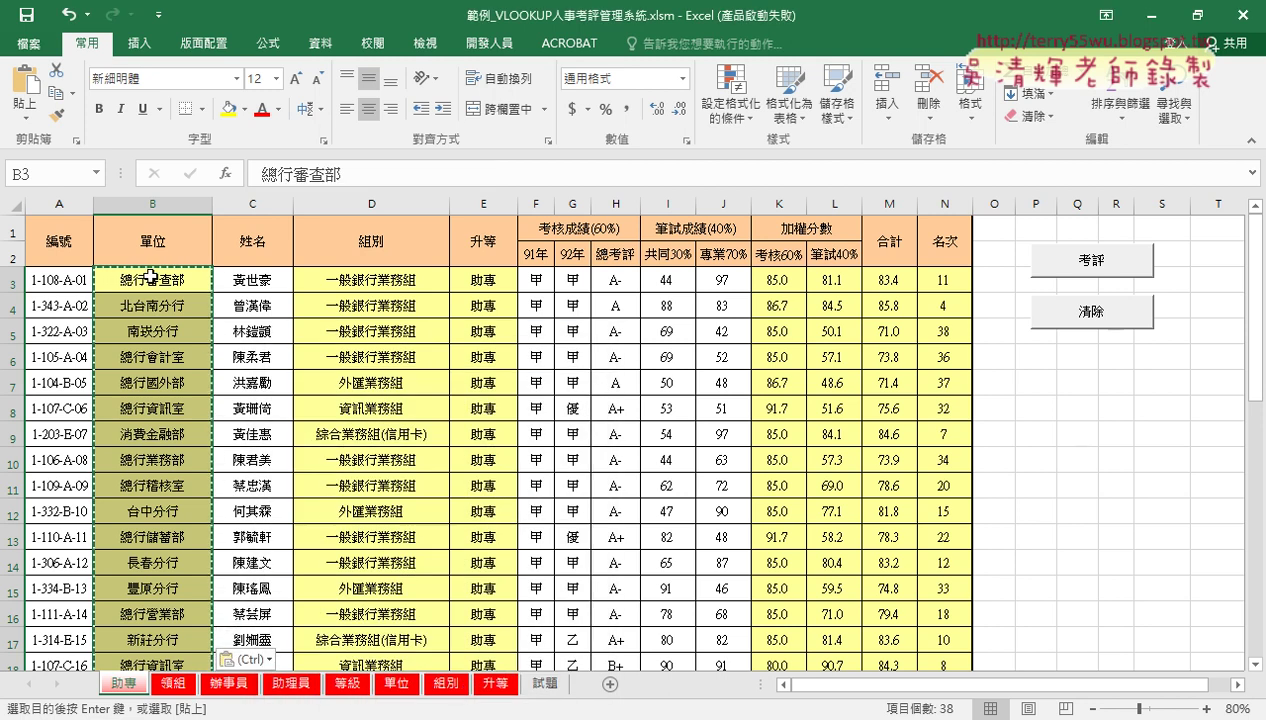
Convert the 組別 column D3:D40 to static values via Paste Special > 值.
{"action": "left_click", "coordinate": [395, 279]}
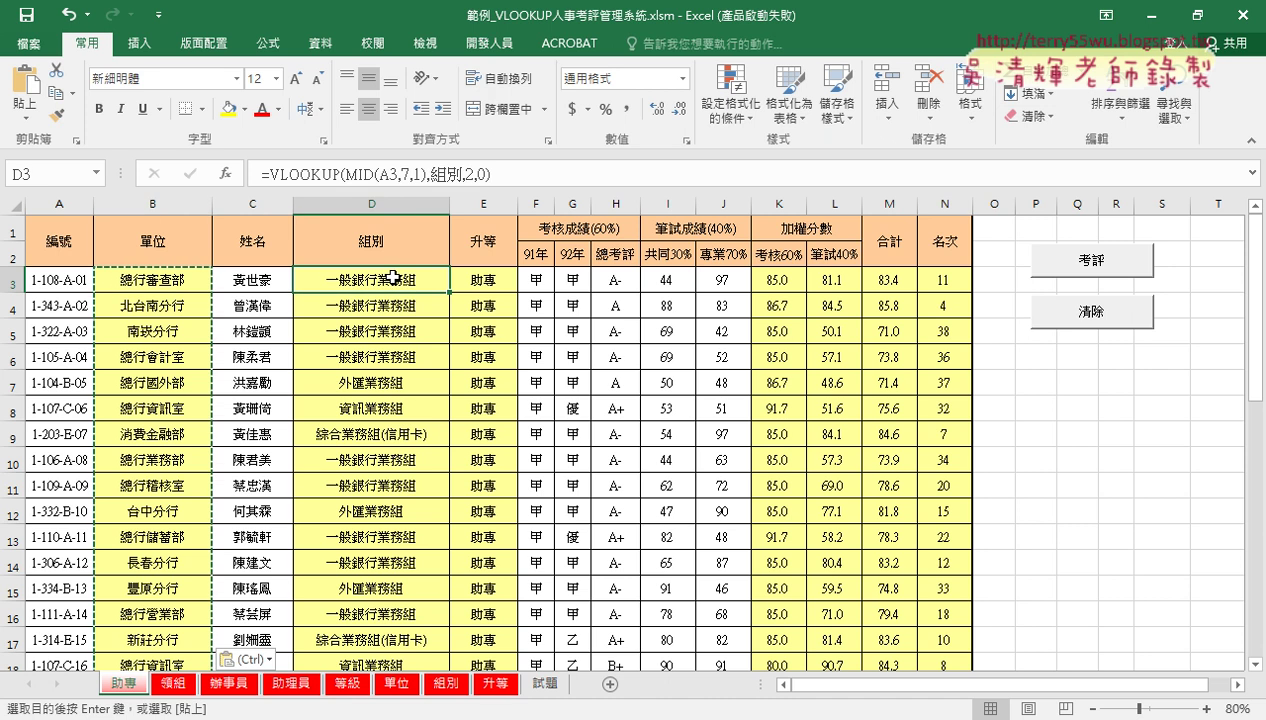
{"action": "key", "text": "ctrl+shift+Down"}
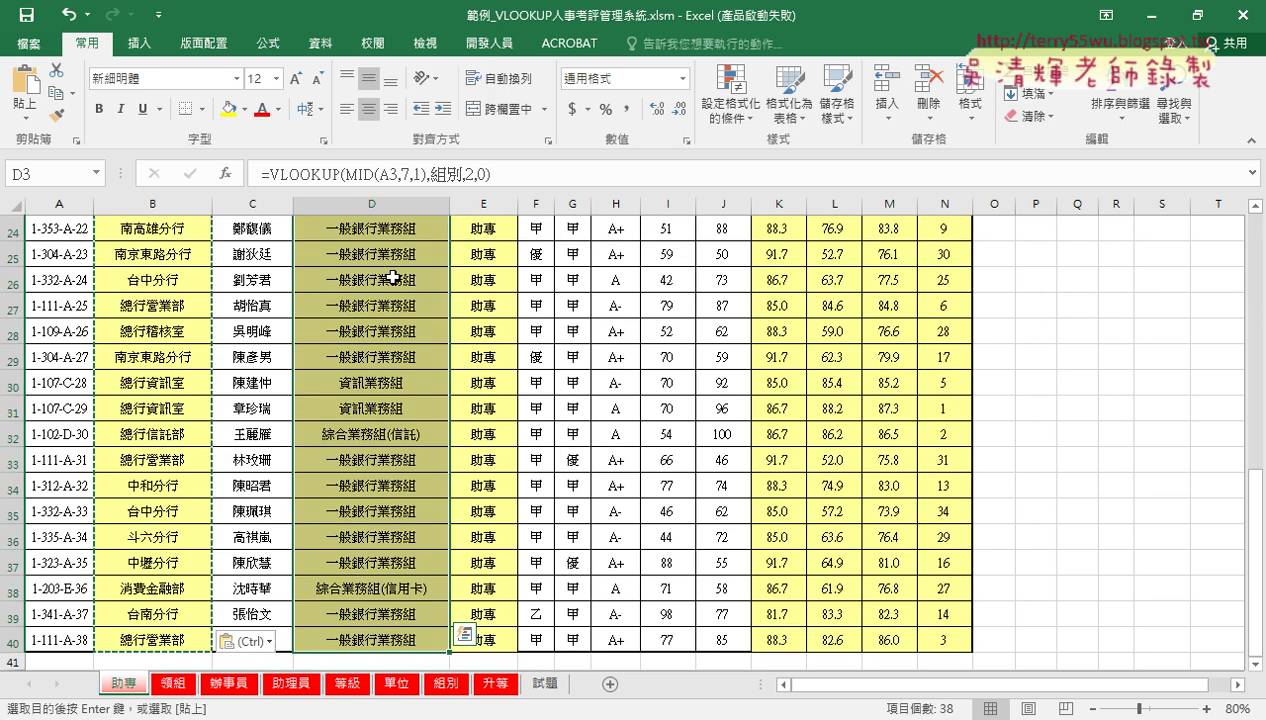
{"action": "key", "text": "ctrl+c"}
{"action": "scroll", "coordinate": [395, 277], "scroll_direction": "up", "scroll_amount": 8}
{"action": "left_click", "coordinate": [395, 279]}
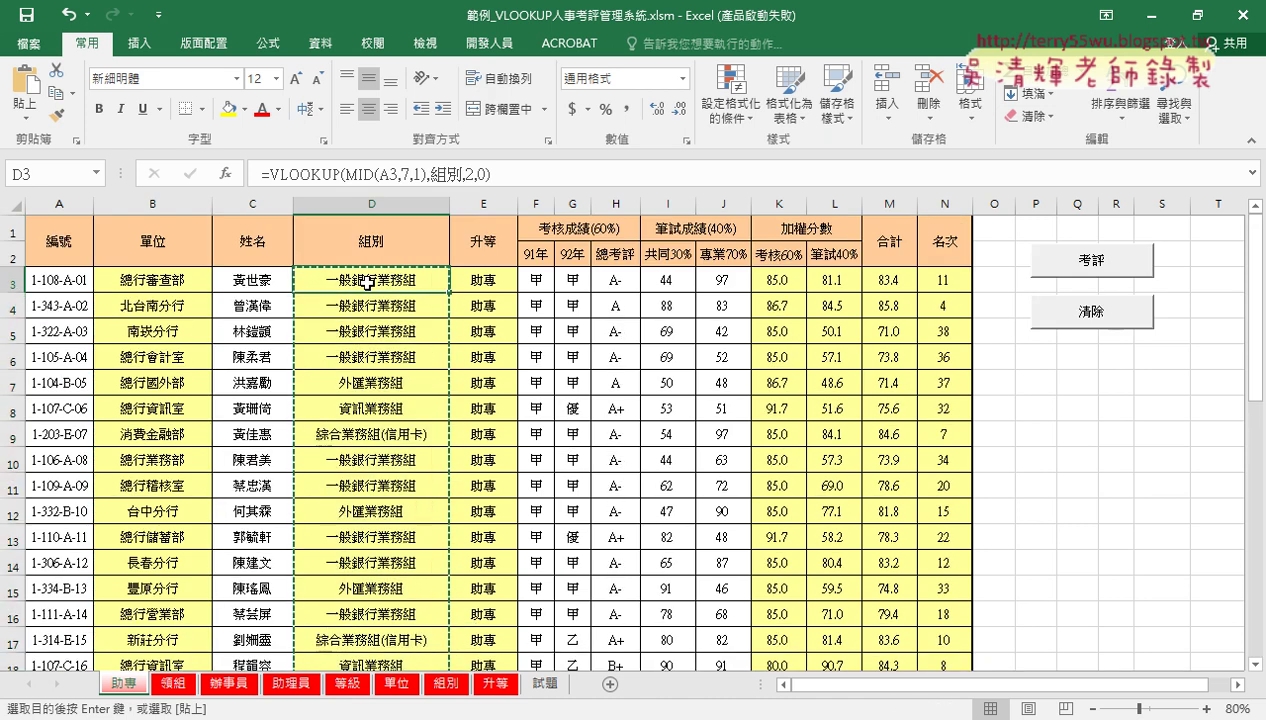
{"action": "right_click", "coordinate": [371, 272]}
{"action": "mouse_move", "coordinate": [494, 384]}
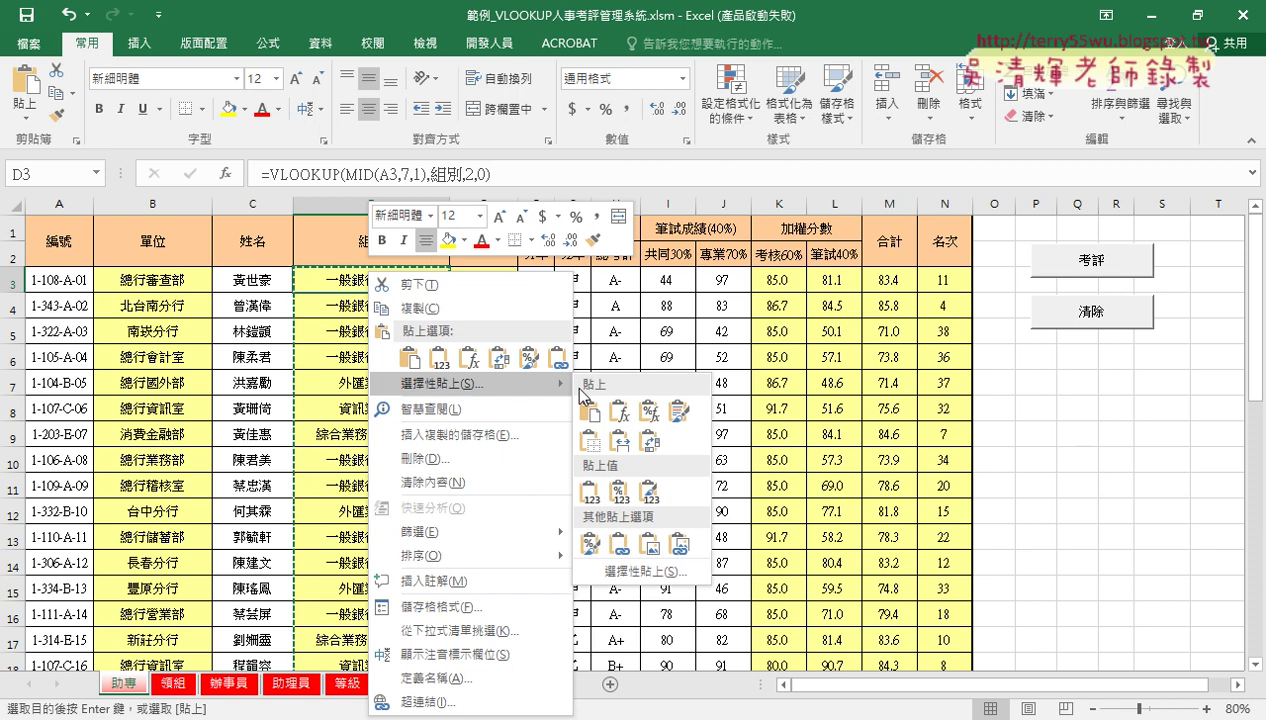
{"action": "left_click", "coordinate": [645, 572]}
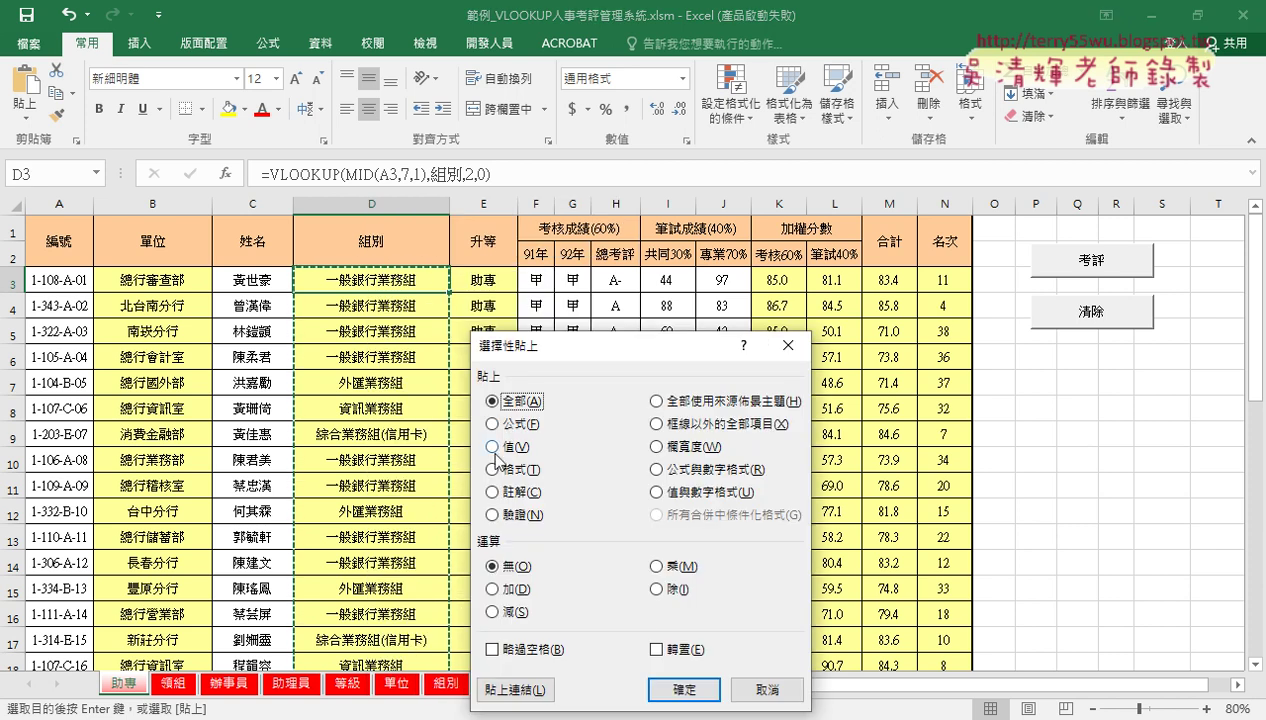
{"action": "left_click", "coordinate": [493, 447]}
{"action": "left_click", "coordinate": [678, 692]}
Convert the 升等 column E3:E40 to static values via Paste Special > 值.
{"action": "left_click", "coordinate": [484, 280]}
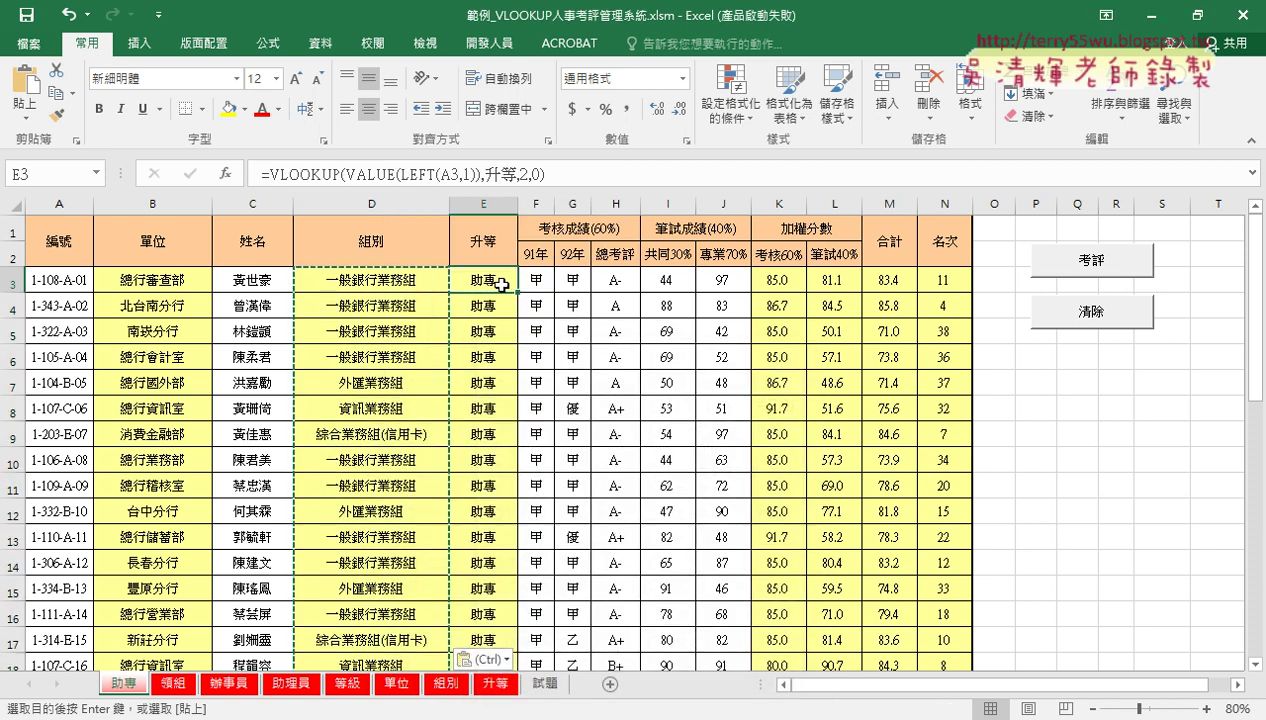
{"action": "key", "text": "ctrl+shift+Down"}
{"action": "scroll", "coordinate": [497, 284], "scroll_direction": "up", "scroll_amount": 8}
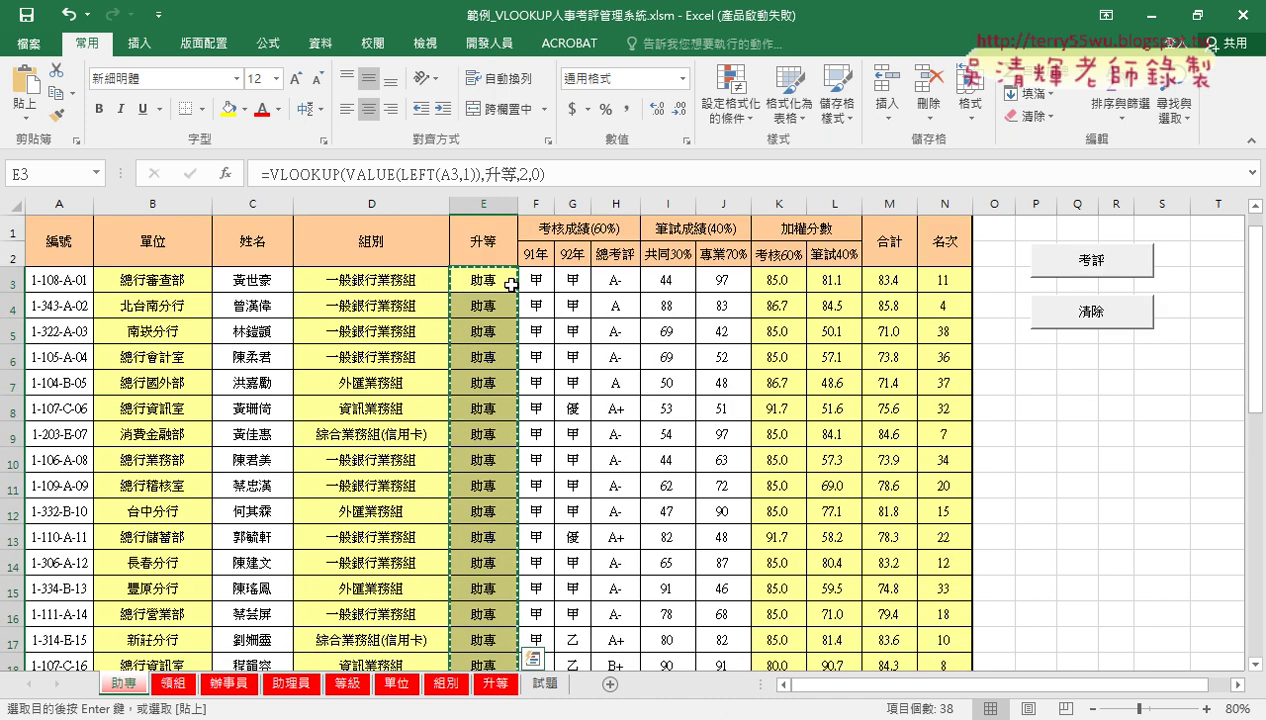
{"action": "right_click", "coordinate": [493, 284]}
{"action": "mouse_move", "coordinate": [572, 385]}
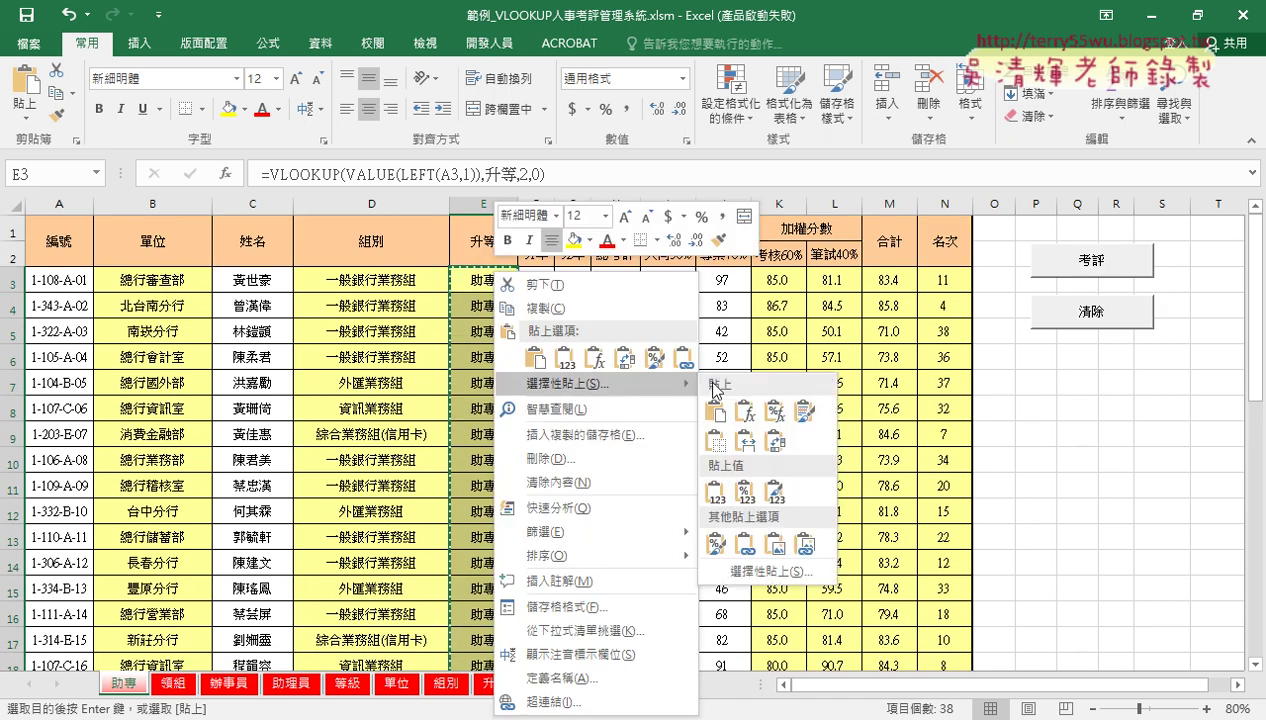
{"action": "left_click", "coordinate": [770, 571]}
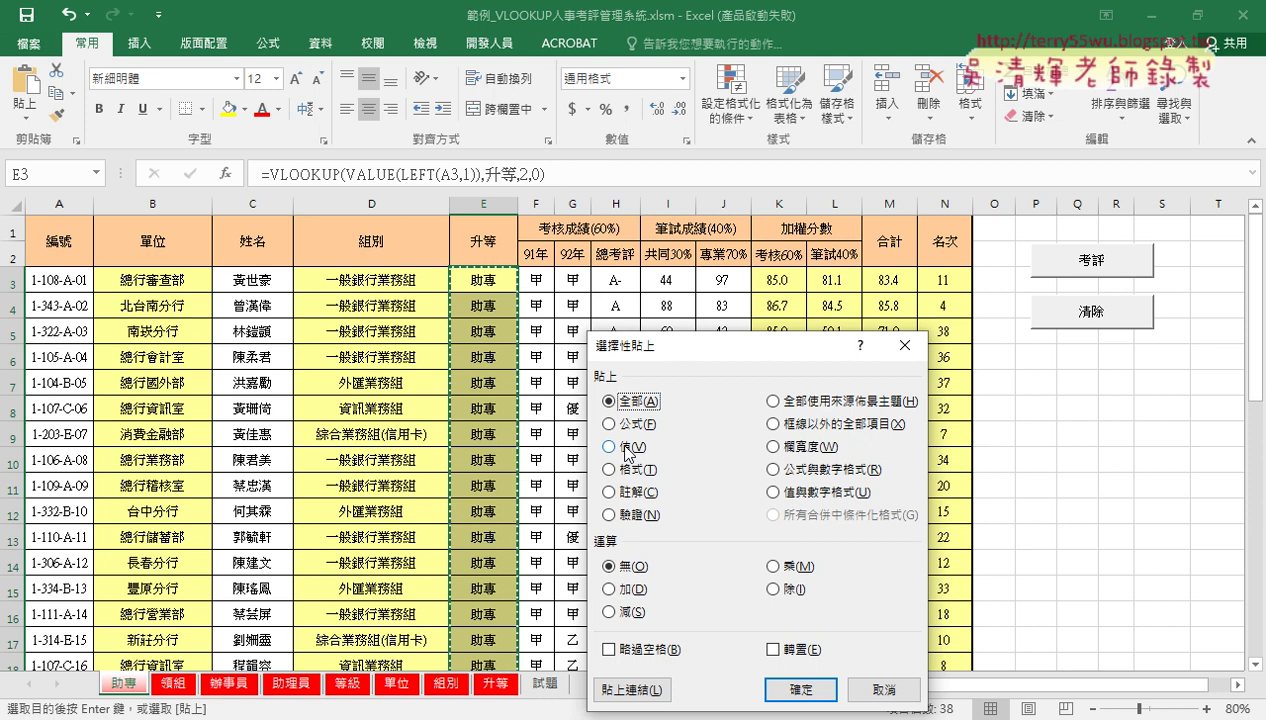
{"action": "left_click", "coordinate": [618, 446]}
{"action": "left_click", "coordinate": [810, 695]}
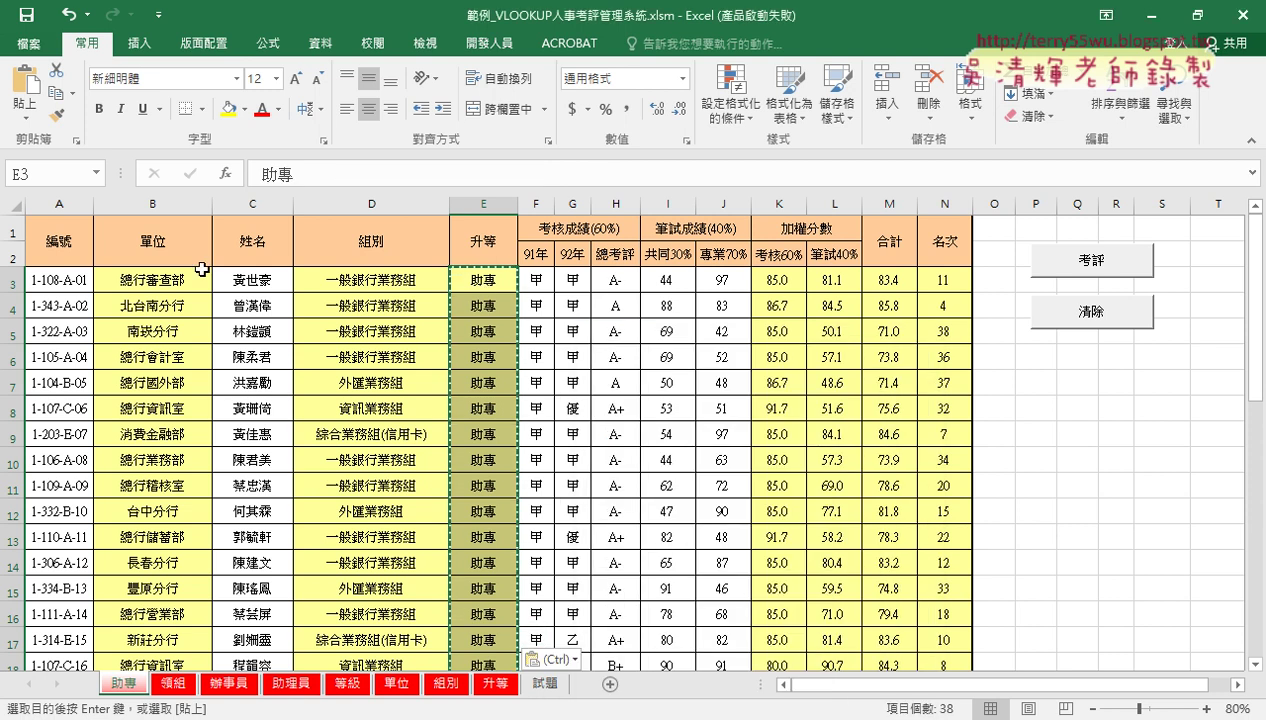
{"action": "left_click", "coordinate": [65, 278]}
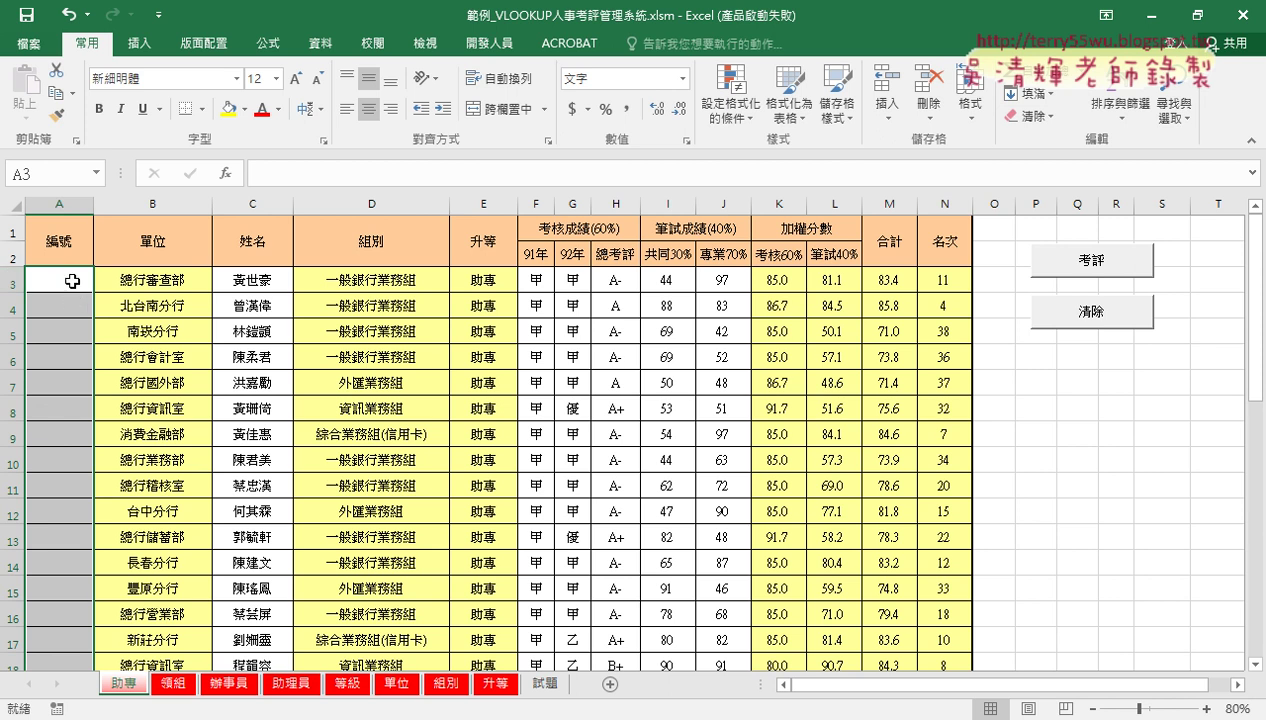
Paste the ID codes back into A3 and underline row 3's ID, unit, group and grade.
{"action": "key", "text": "ctrl+v"}
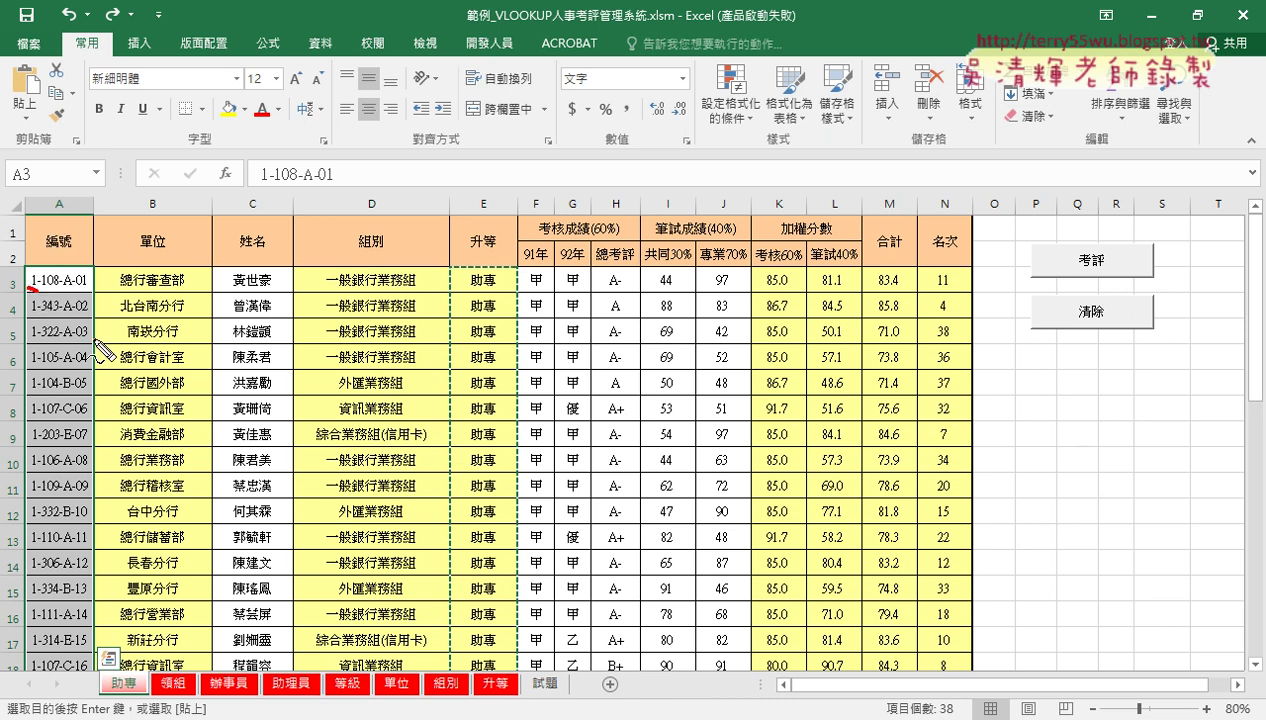
{"action": "left_click_drag", "start_coordinate": [469, 292], "coordinate": [502, 290]}
{"action": "left_click_drag", "start_coordinate": [121, 291], "coordinate": [186, 288]}
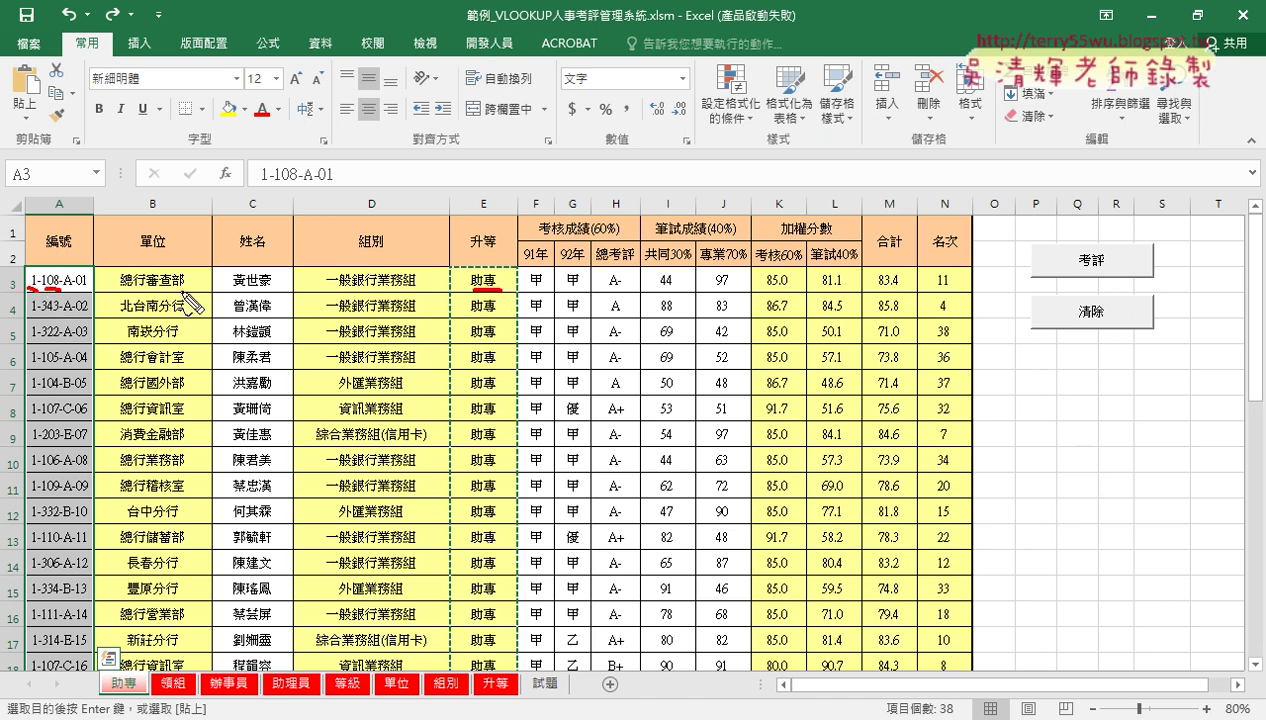
{"action": "left_click_drag", "start_coordinate": [46, 288], "coordinate": [70, 290]}
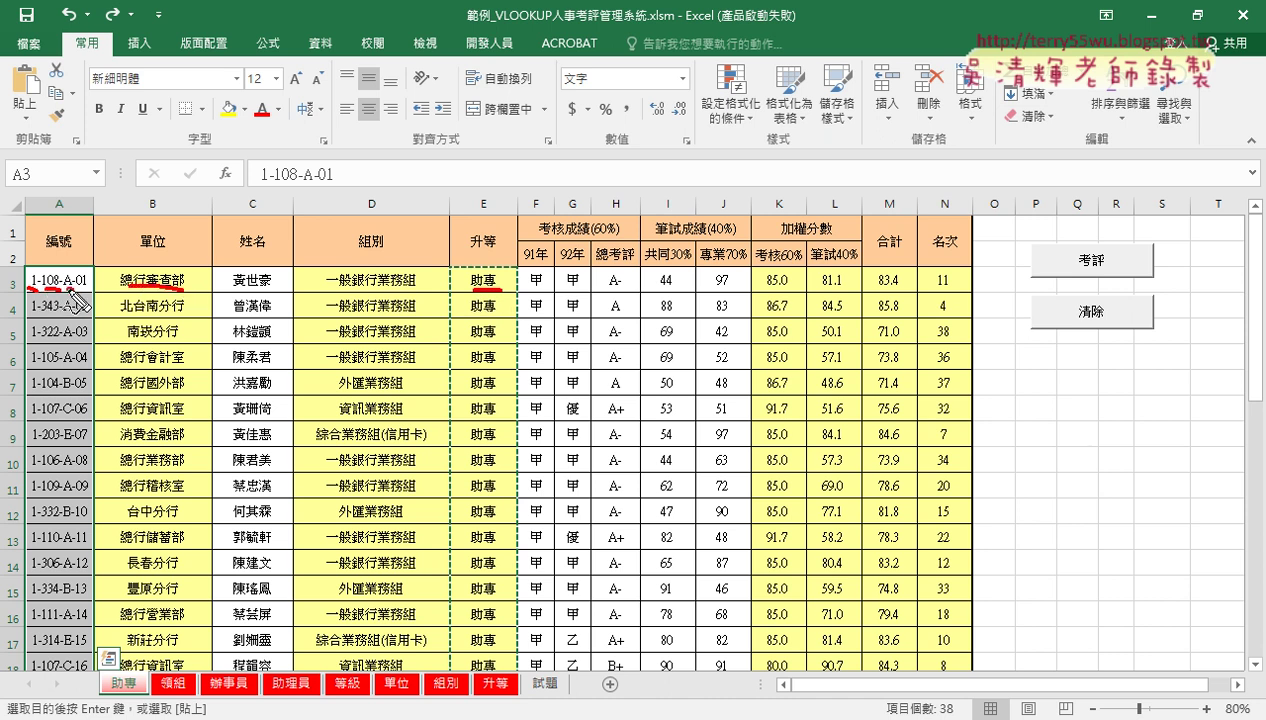
{"action": "left_click_drag", "start_coordinate": [415, 284], "coordinate": [338, 285]}
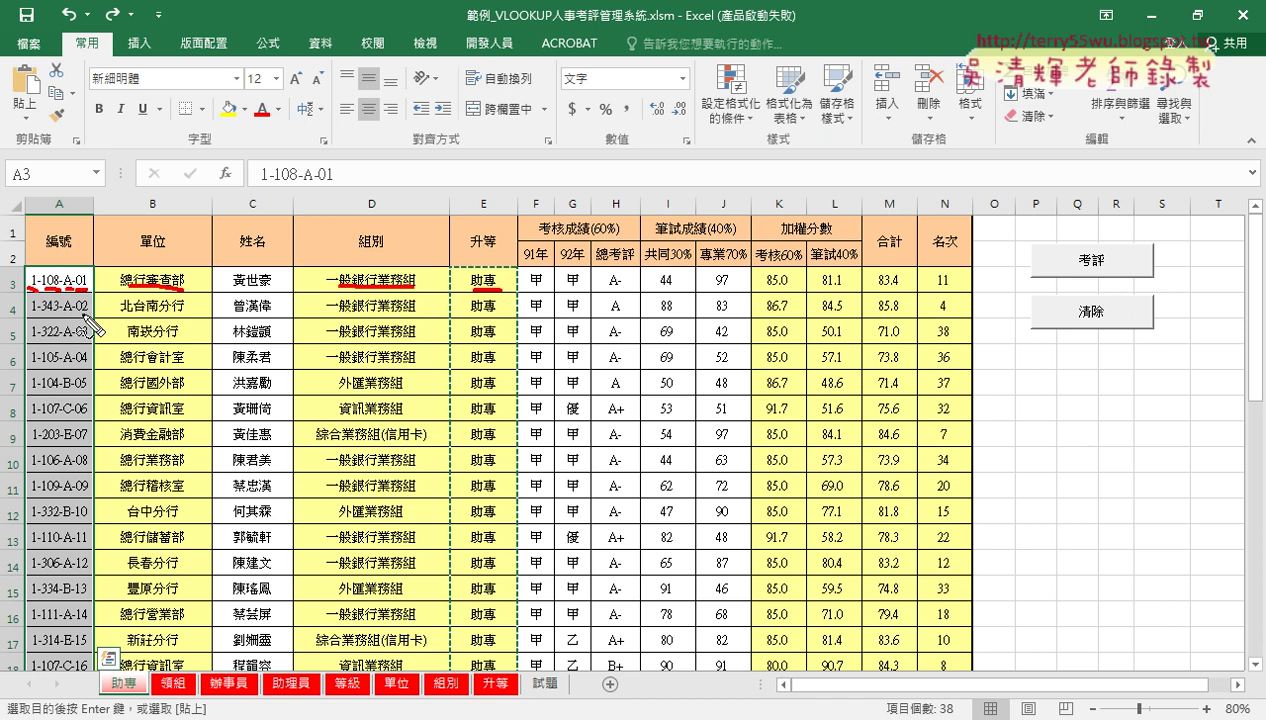
Annotate the ID sequence number and cell A3's stored contents, then clear the pen marks.
{"action": "mouse_move", "coordinate": [72, 309]}
{"action": "left_mouse_down"}
{"action": "mouse_move", "coordinate": [88, 338]}
{"action": "mouse_move", "coordinate": [92, 414]}
{"action": "left_mouse_up"}
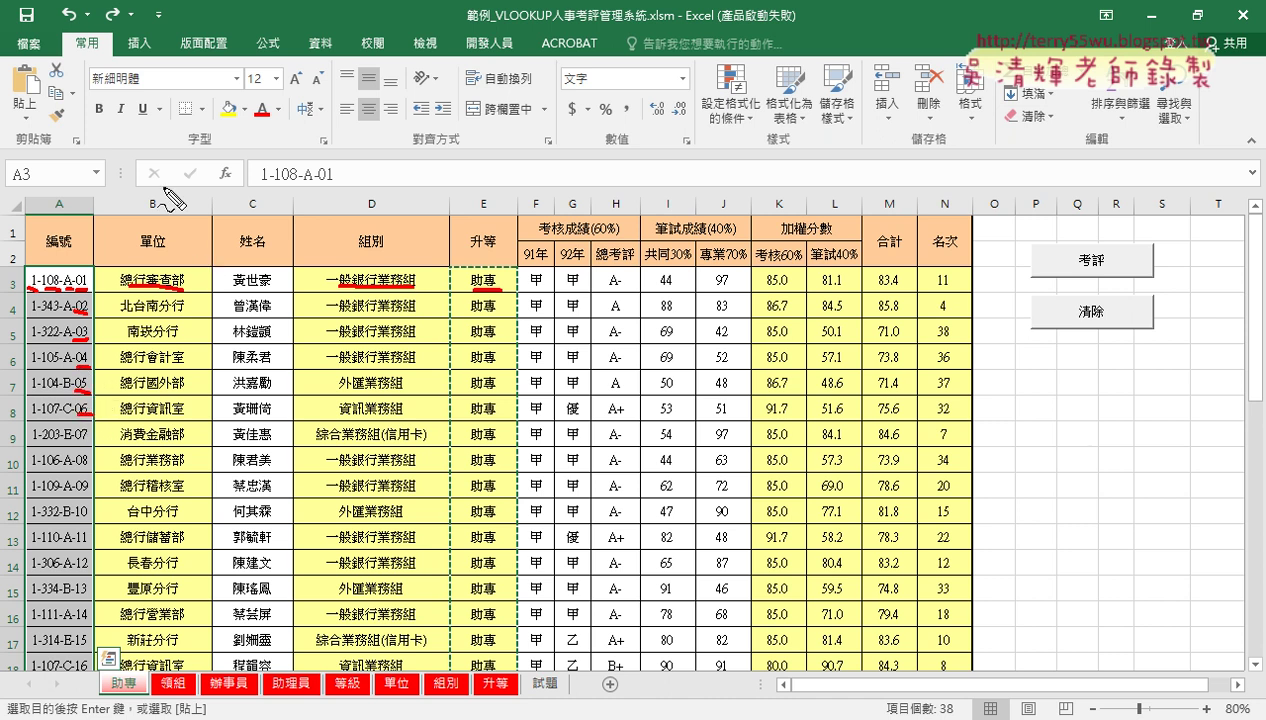
{"action": "left_click_drag", "start_coordinate": [166, 182], "coordinate": [190, 191]}
{"action": "left_click_drag", "start_coordinate": [381, 168], "coordinate": [488, 170]}
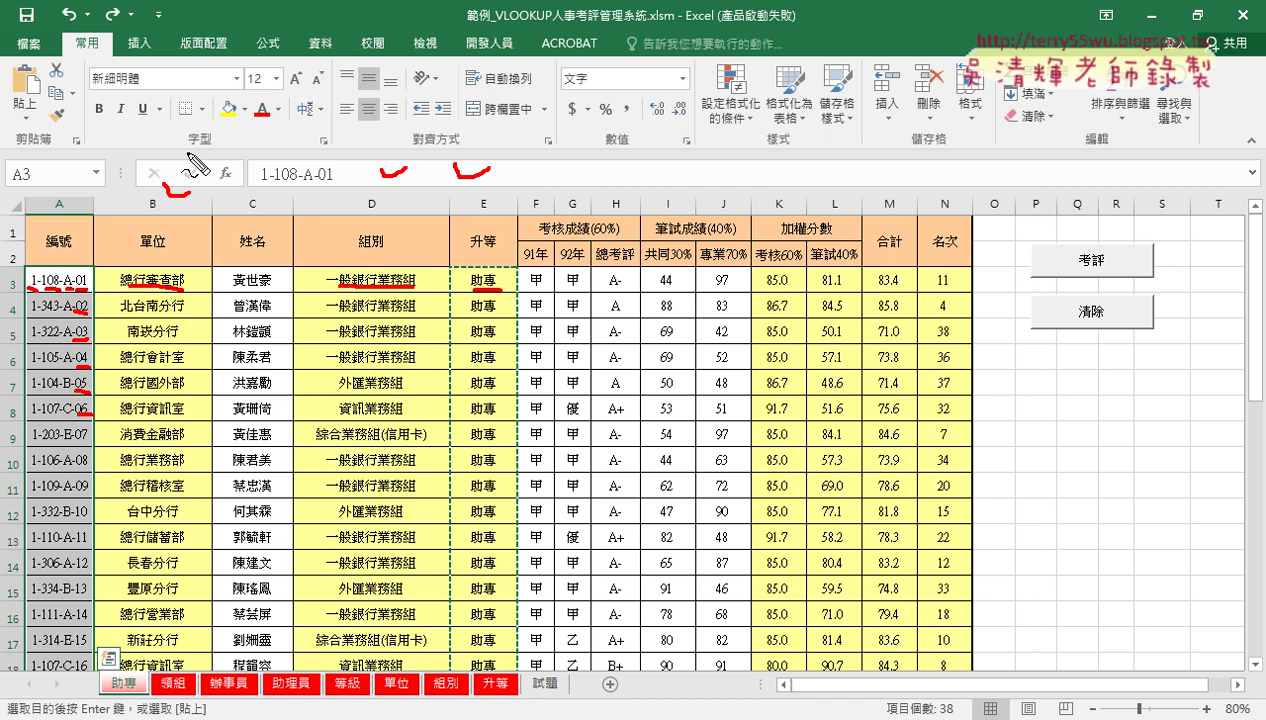
{"action": "left_click_drag", "start_coordinate": [188, 150], "coordinate": [55, 210]}
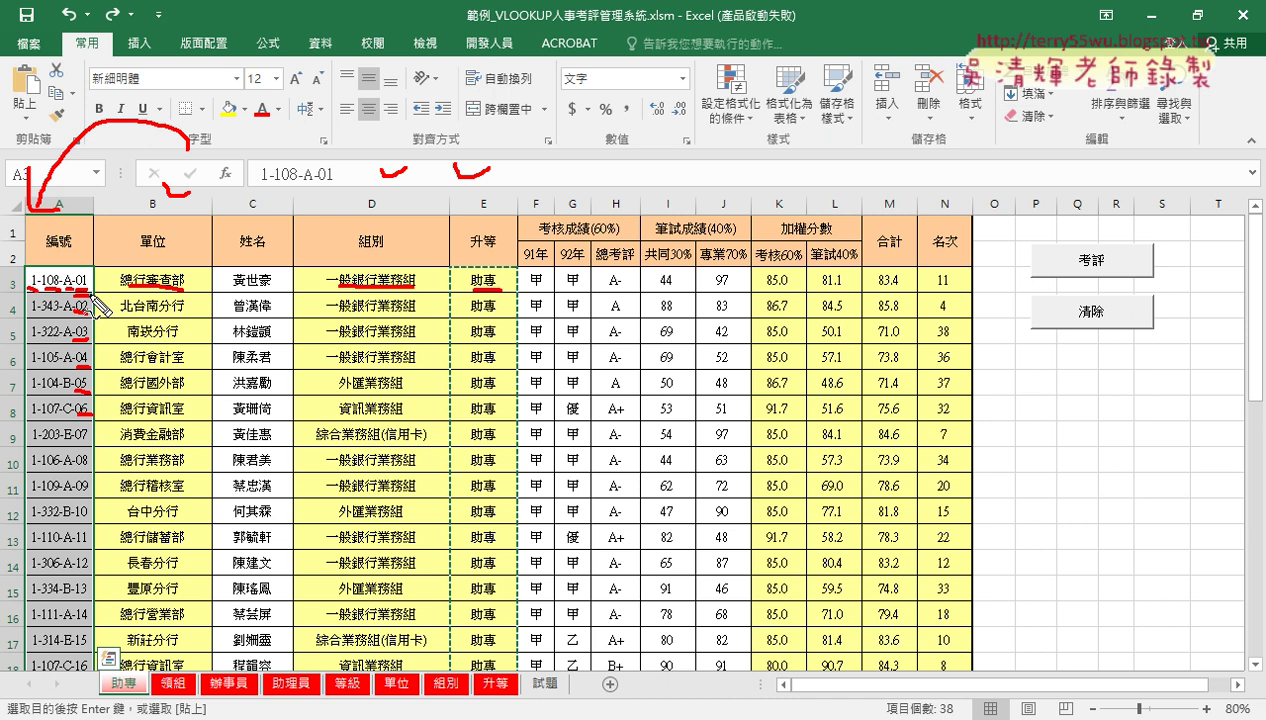
{"action": "key", "text": "Escape"}
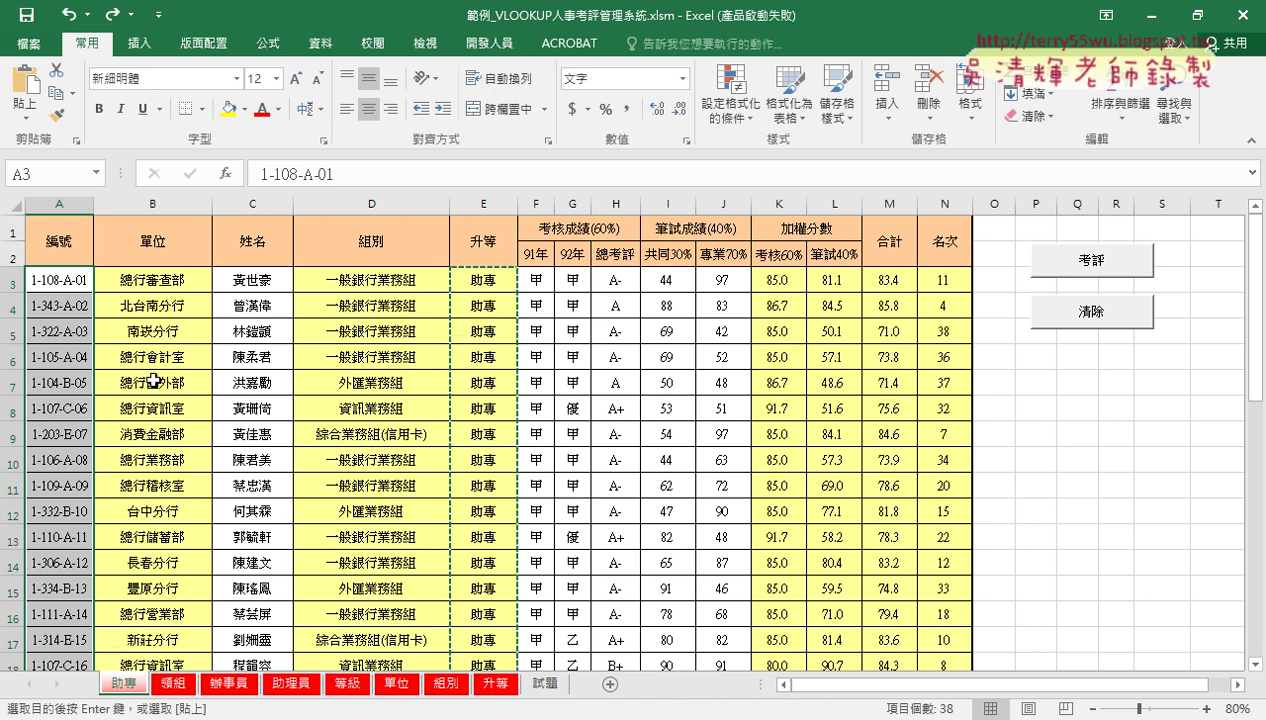
Clear the ID codes in column A from A3 downward.
{"action": "left_click", "coordinate": [63, 281]}
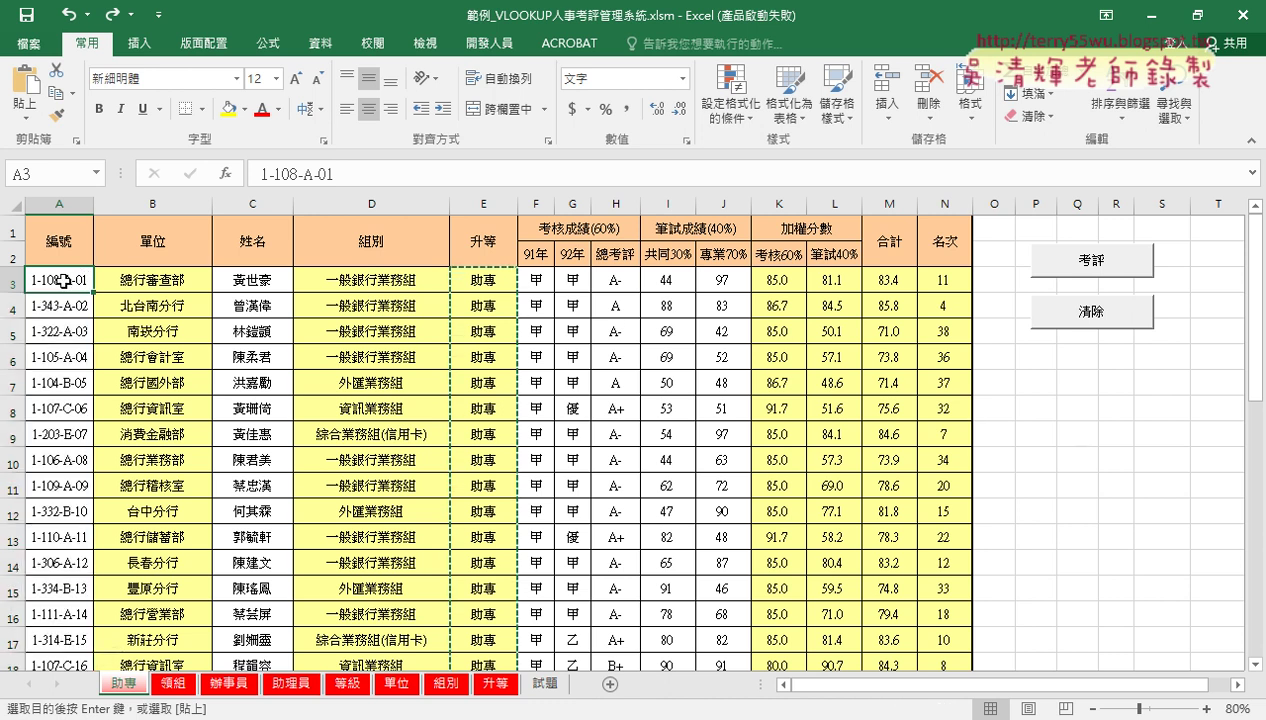
{"action": "key", "text": "ctrl+shift+Down"}
{"action": "key", "text": "Delete"}
{"action": "key", "text": "ctrl+BackSpace"}
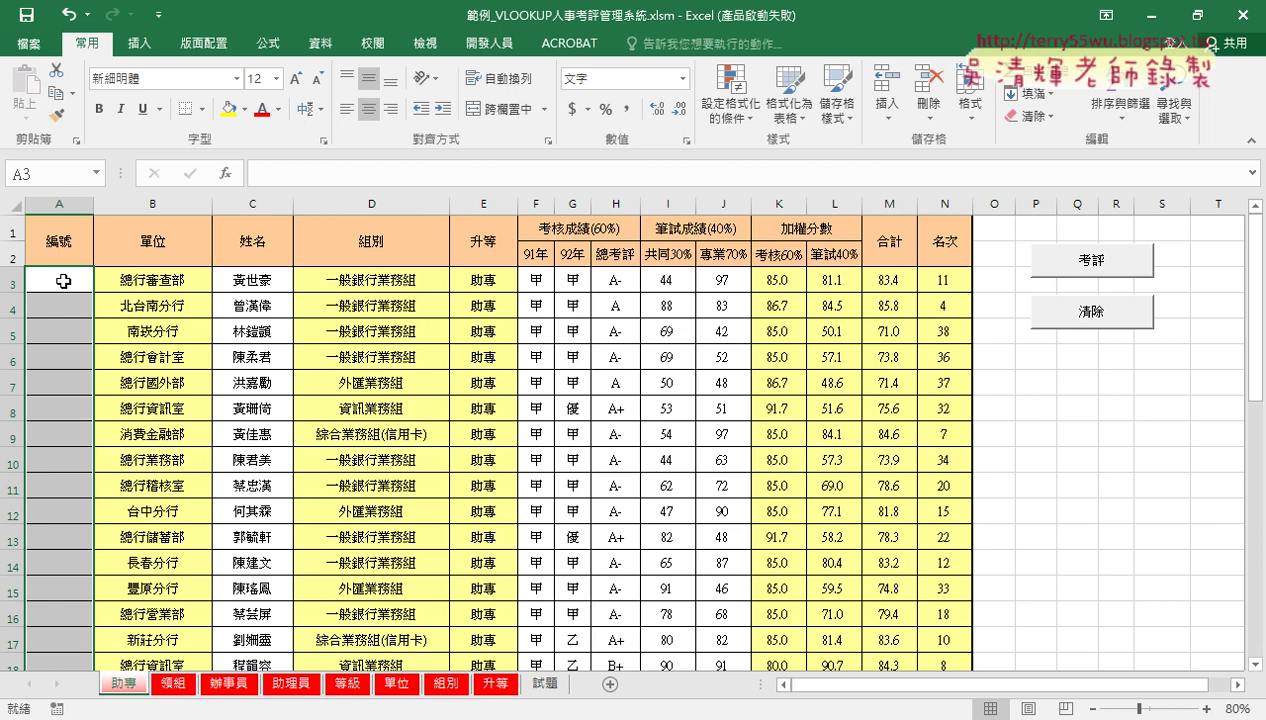
Paste the ID codes back into column A from A3 and bring up the 升等 code table.
{"action": "left_click", "coordinate": [63, 281]}
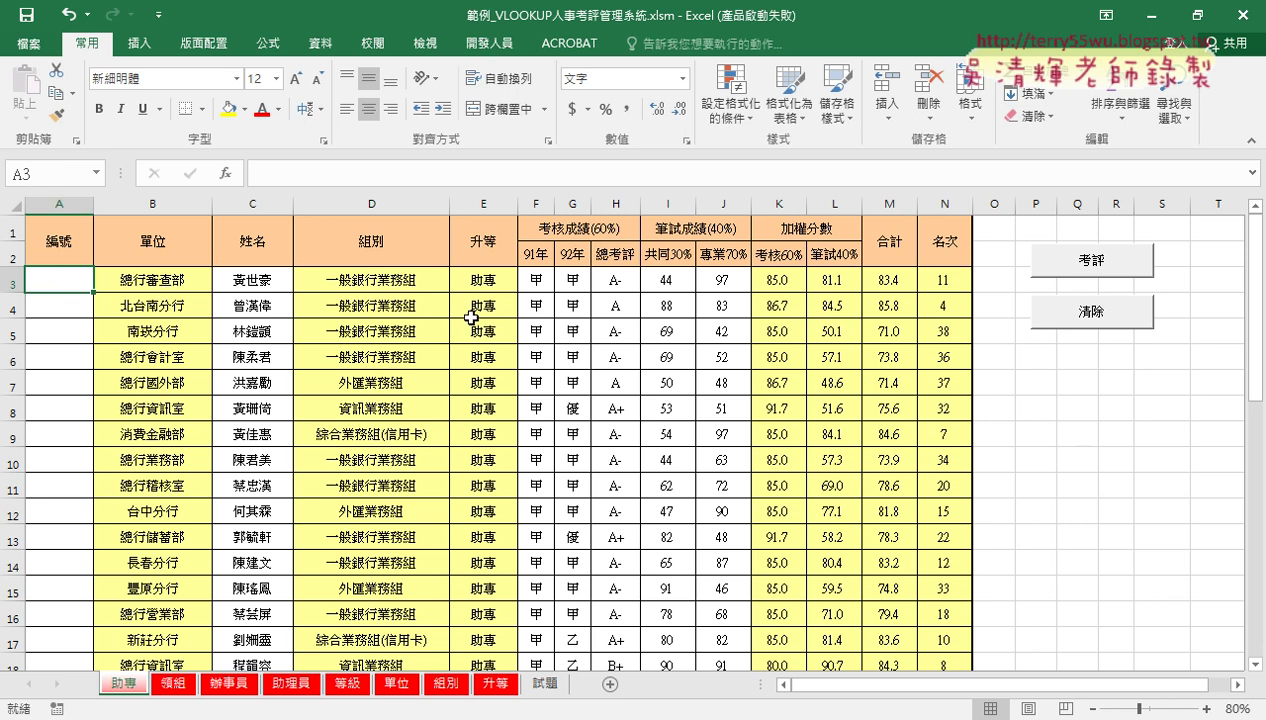
{"action": "key", "text": "ctrl+v"}
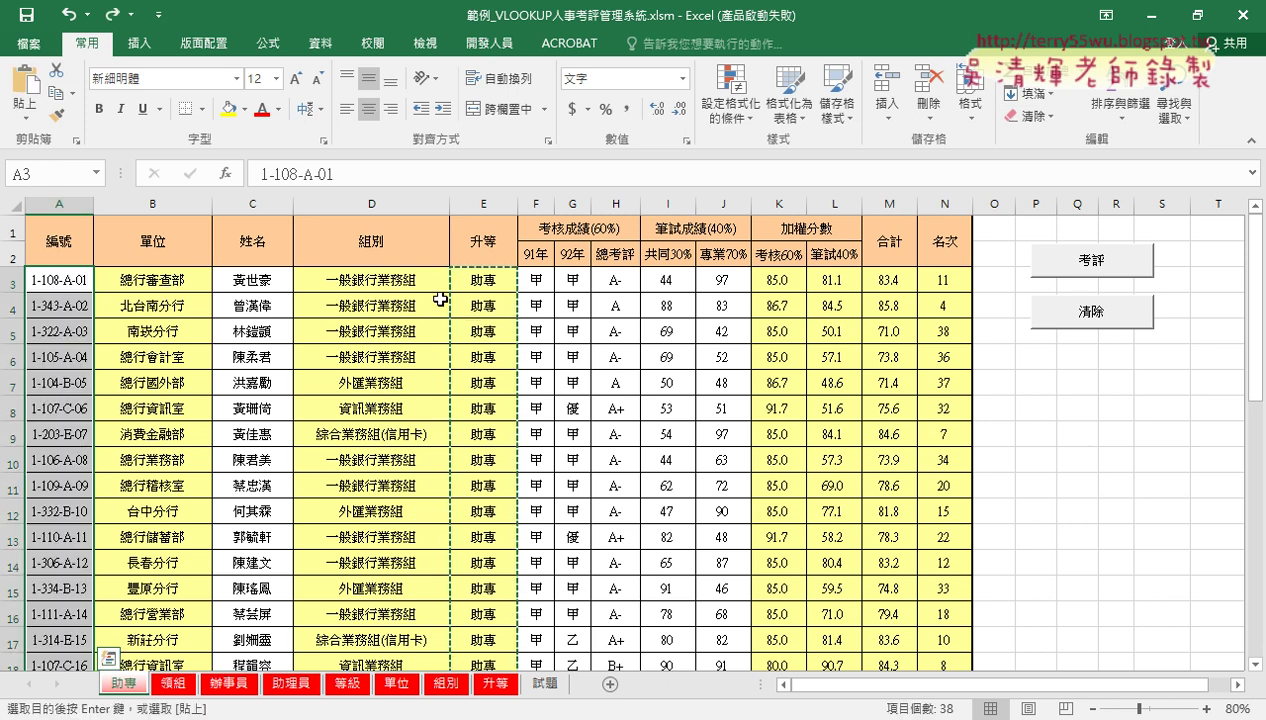
{"action": "left_click", "coordinate": [483, 283]}
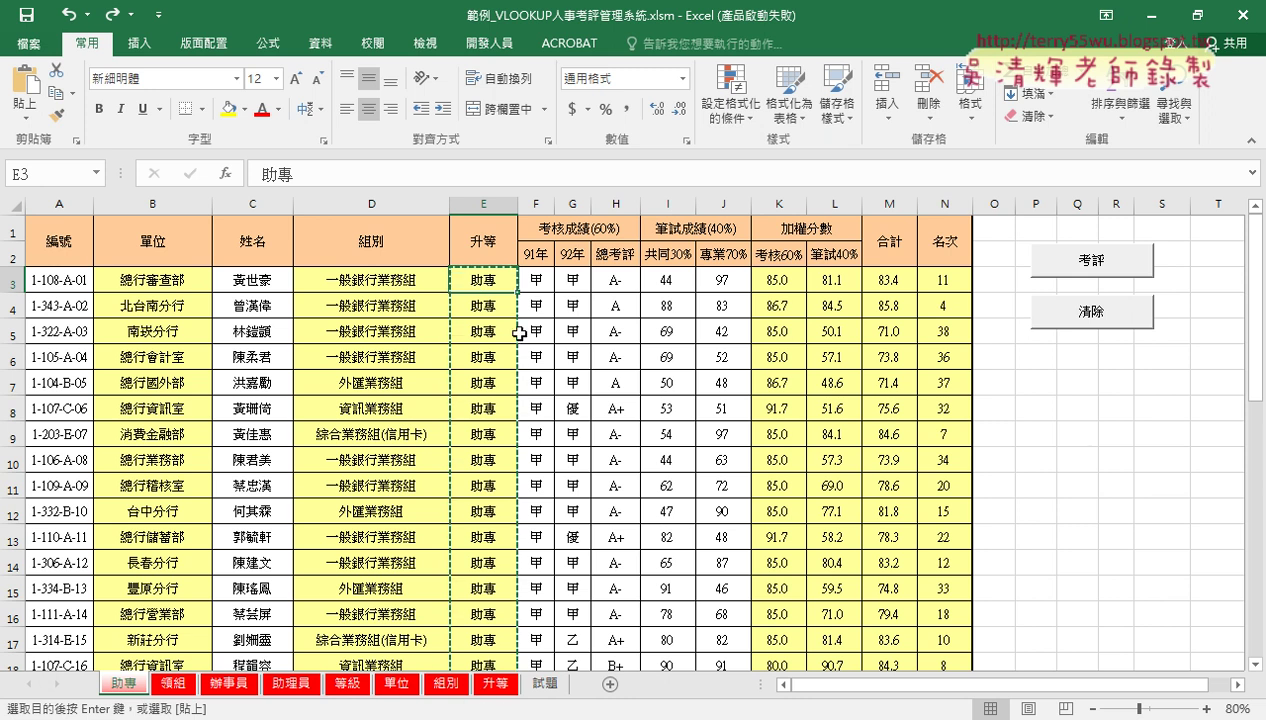
{"action": "left_click", "coordinate": [490, 688]}
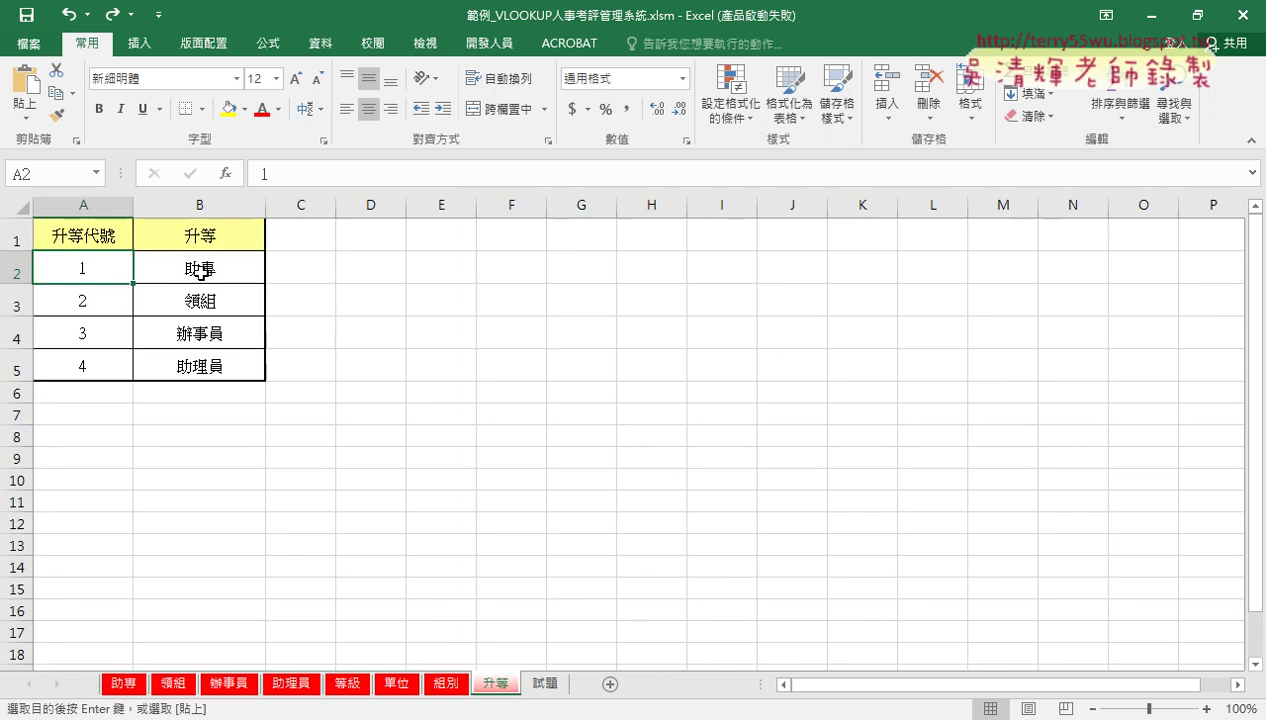
Highlight the 升等 code rows A2:B5, then go back to the 助專 sheet.
{"action": "left_click_drag", "start_coordinate": [200, 268], "coordinate": [89, 373]}
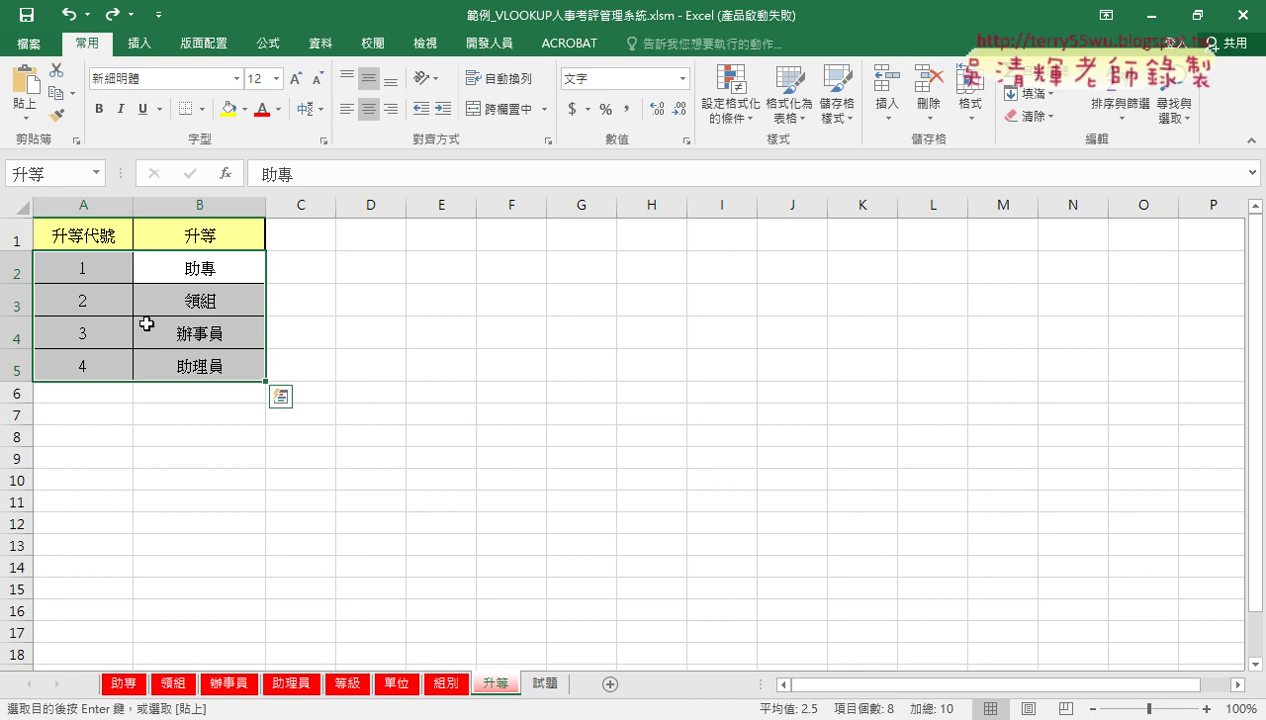
{"action": "left_click", "coordinate": [124, 686]}
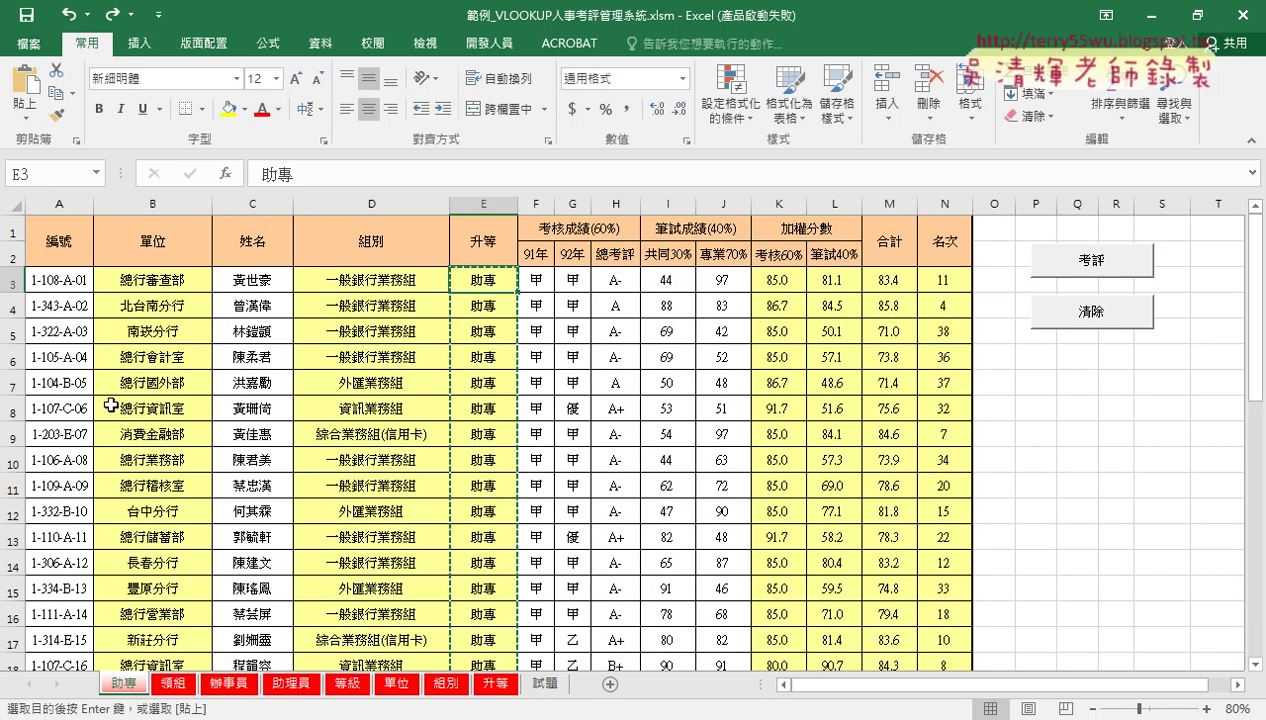
Delete all 編號 ID codes from A3 down, leaving column A empty.
{"action": "left_click", "coordinate": [65, 289]}
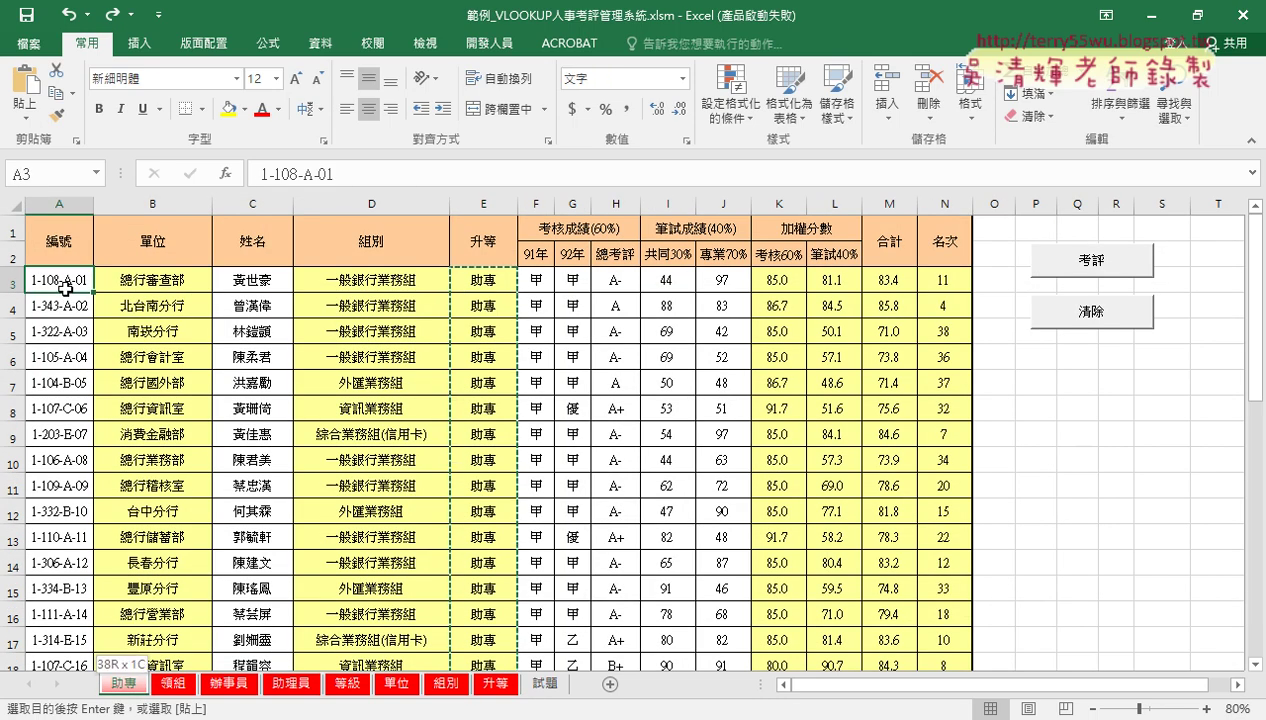
{"action": "key", "text": "ctrl+shift+Down"}
{"action": "key", "text": "Delete"}
{"action": "scroll", "coordinate": [65, 289], "scroll_direction": "up", "scroll_amount": 7}
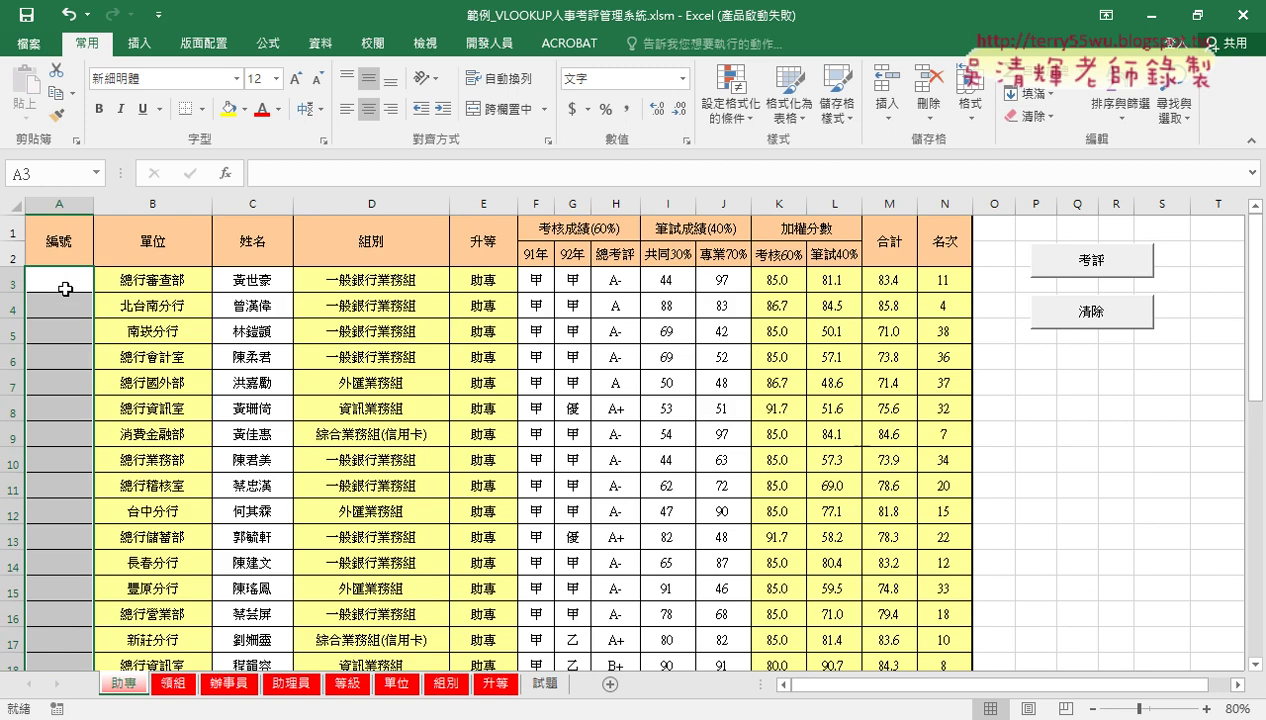